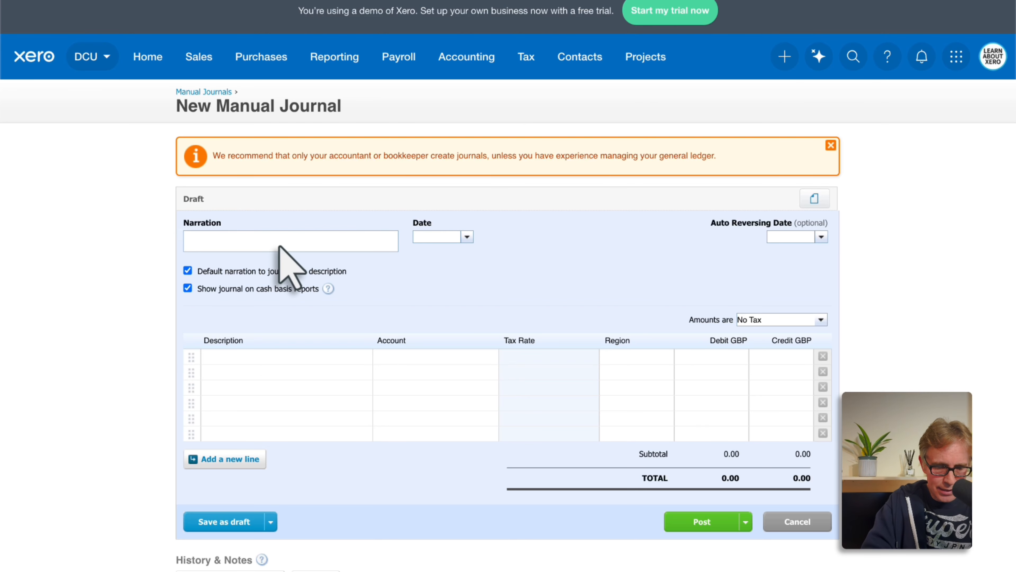
# Step: Enter "Gain on NT bill" as the narration of the new manual journal
pyautogui.write('Gain')
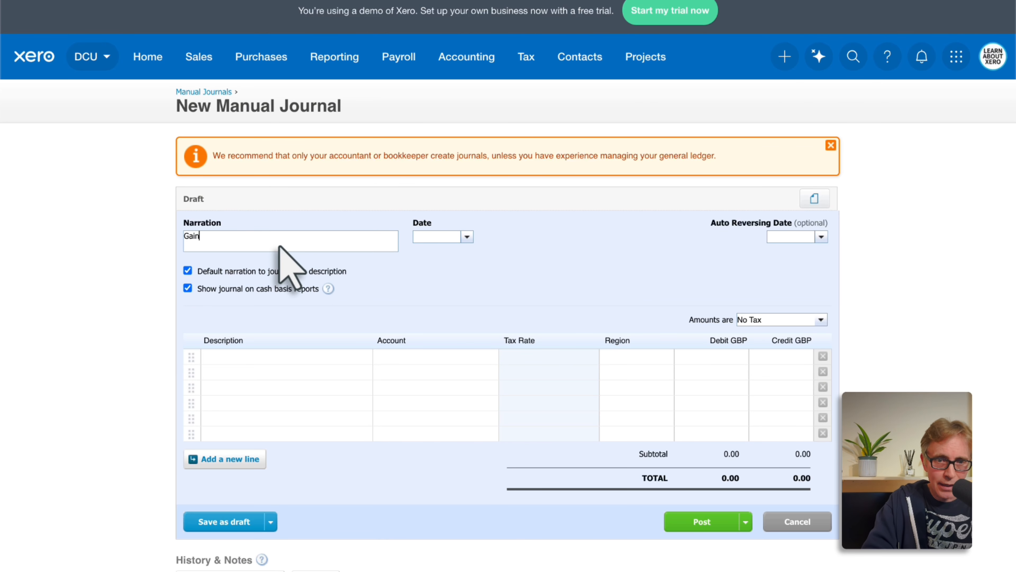
pyautogui.write(' nn on')
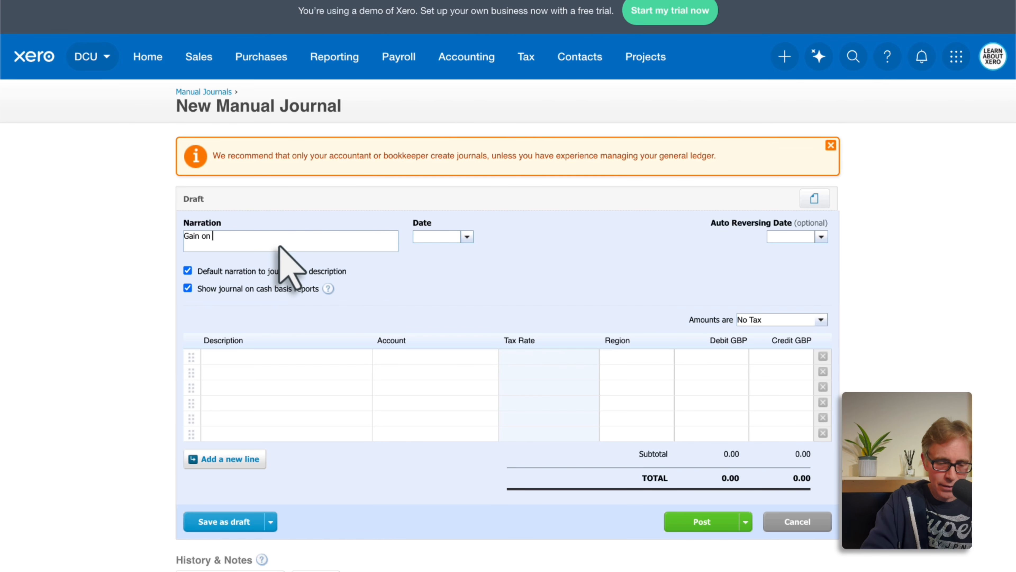
pyautogui.write('NT')
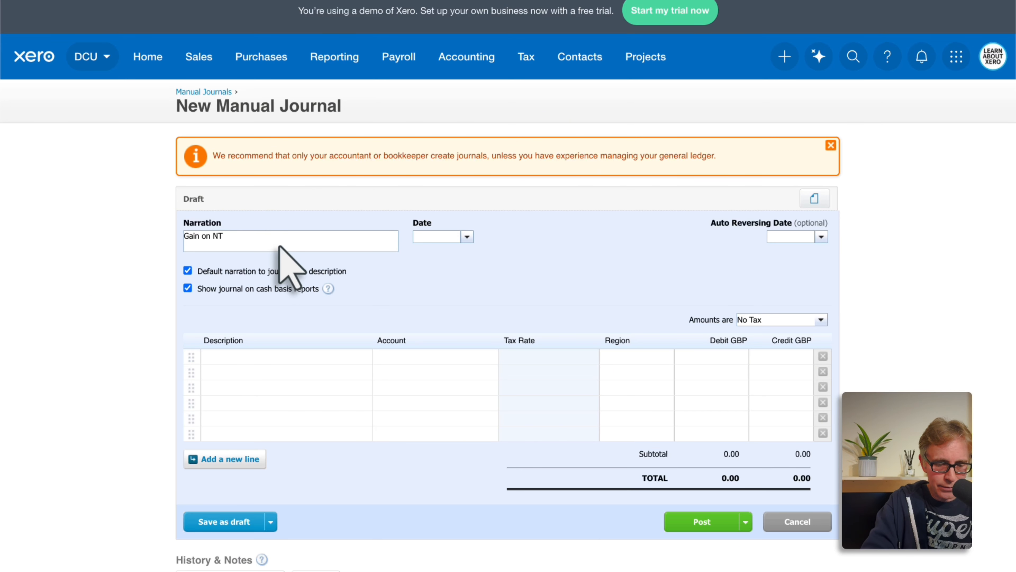
pyautogui.write(' bill')
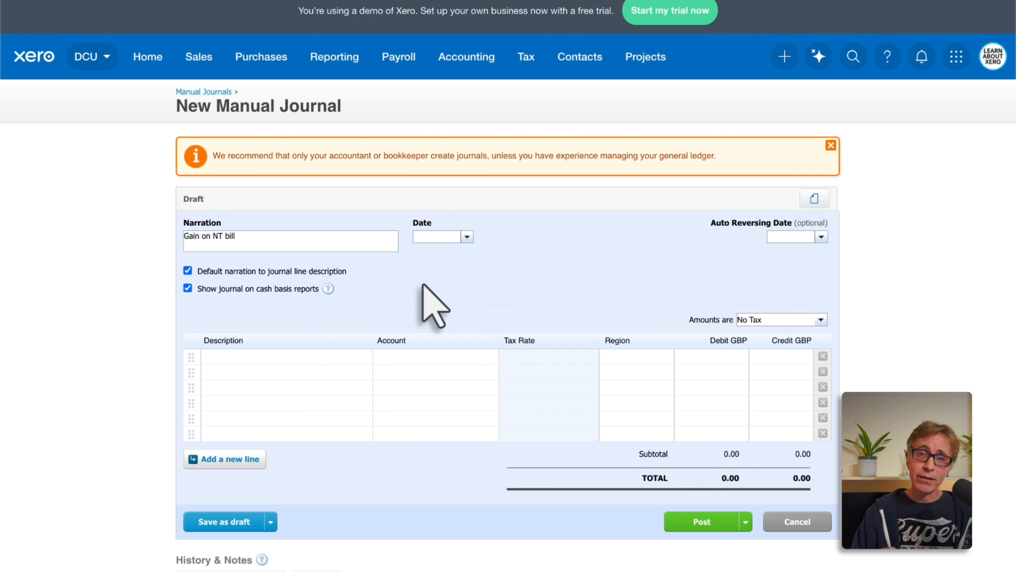
# Step: Date the journal 31 Oct 2025 and exclude it from cash basis reports
pyautogui.write('31.10')
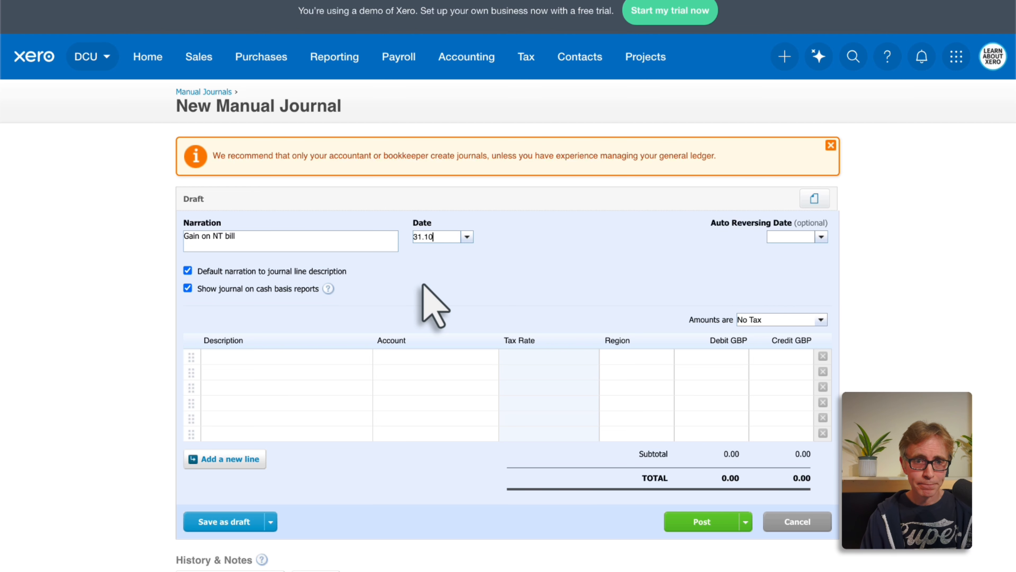
pyautogui.click(423, 285)
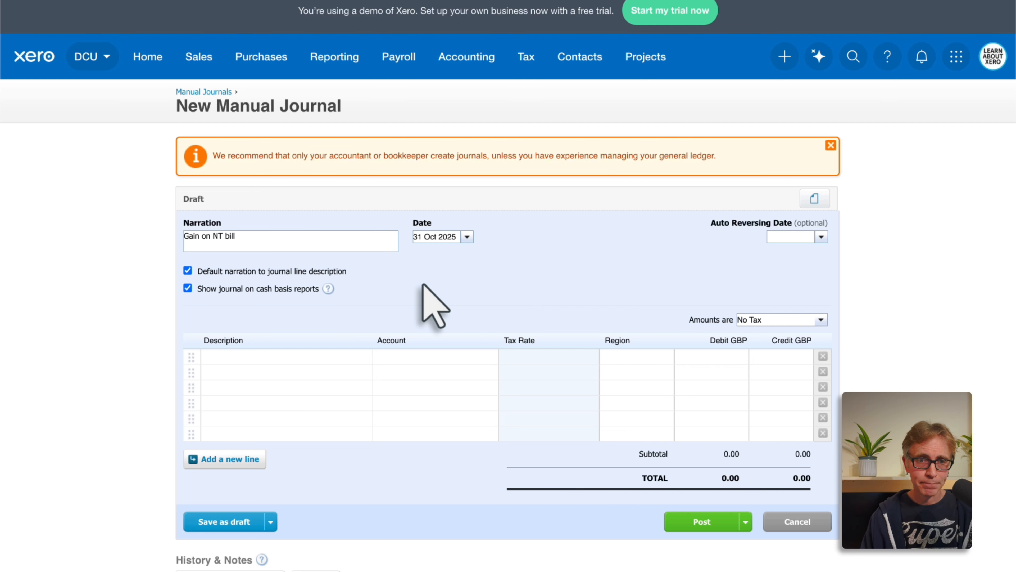
pyautogui.click(187, 289)
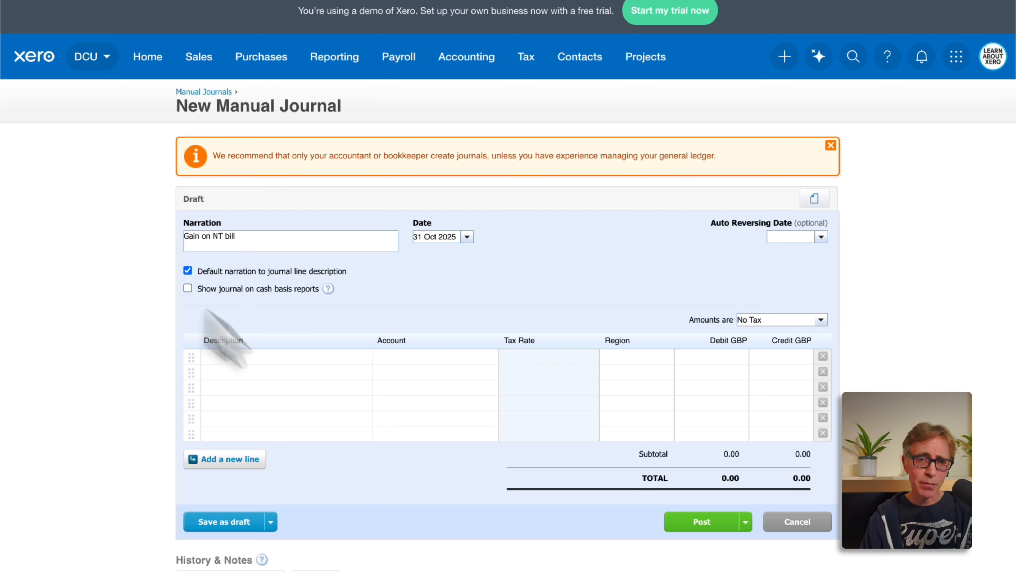
# Step: Fill the first journal line with the default description and start a new account for it with the type Current Liability
pyautogui.click(263, 359)
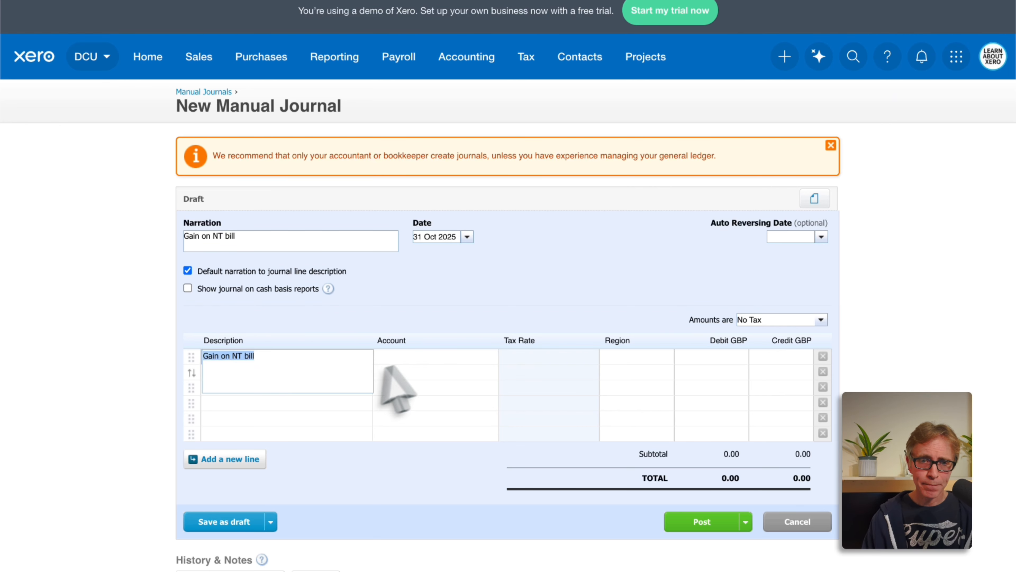
pyautogui.click(410, 358)
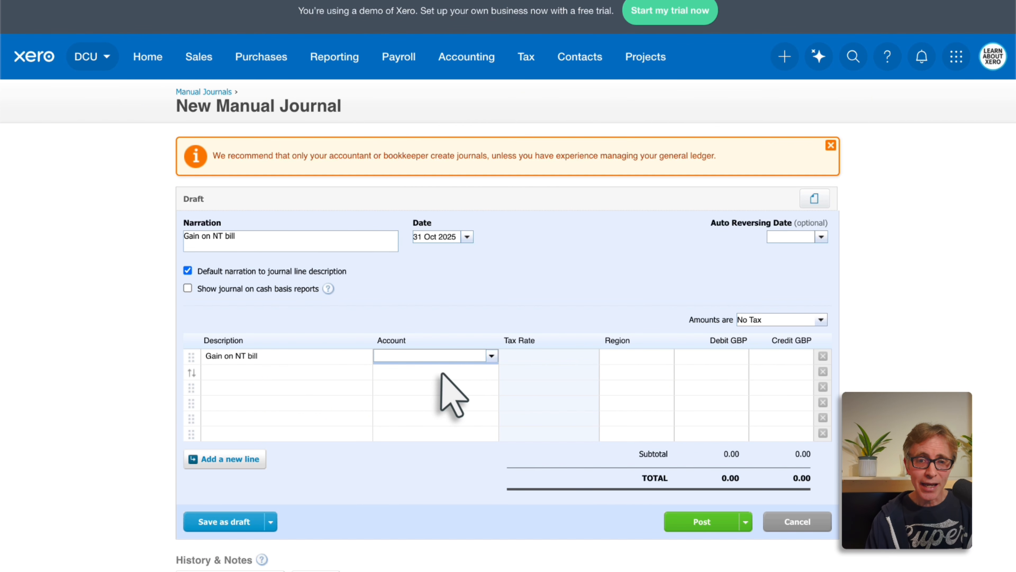
pyautogui.click(492, 356)
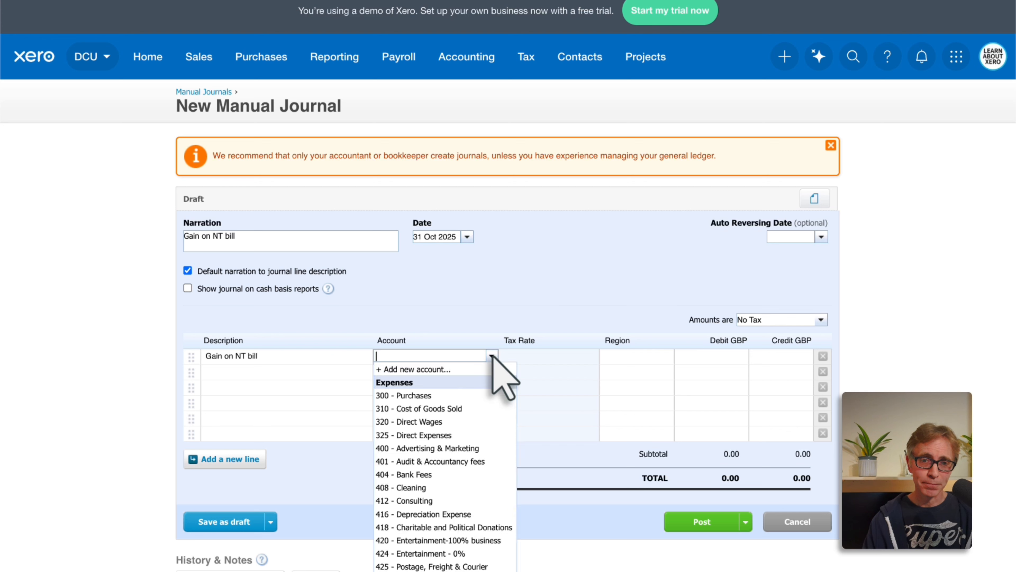
pyautogui.click(465, 369)
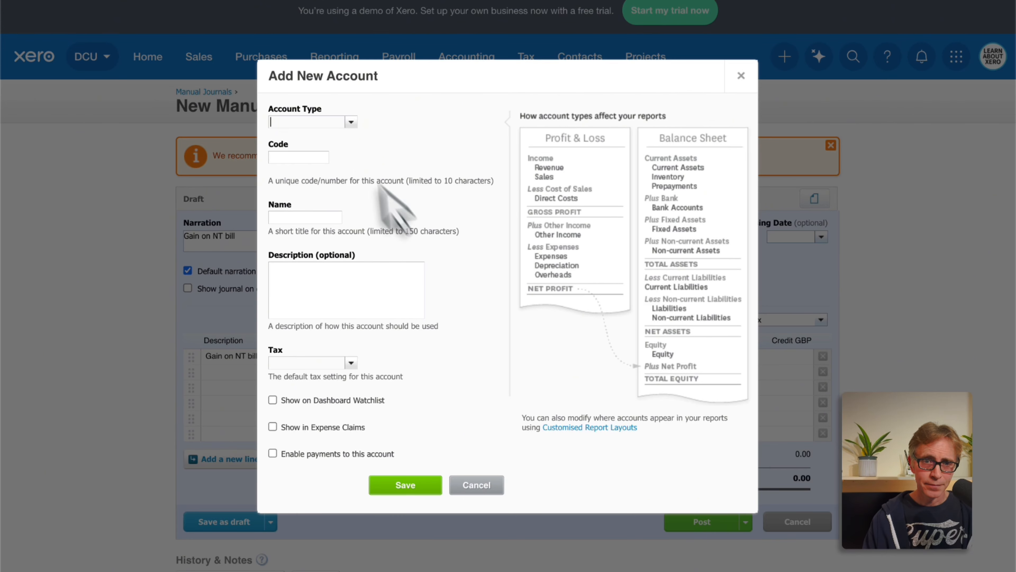
pyautogui.click(351, 122)
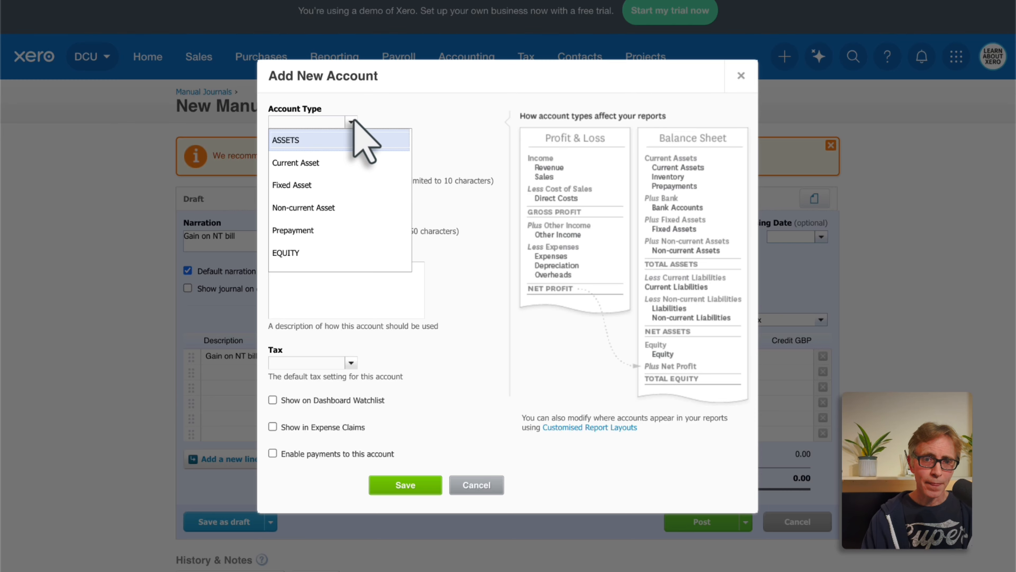
pyautogui.scroll(-4, 357, 172)
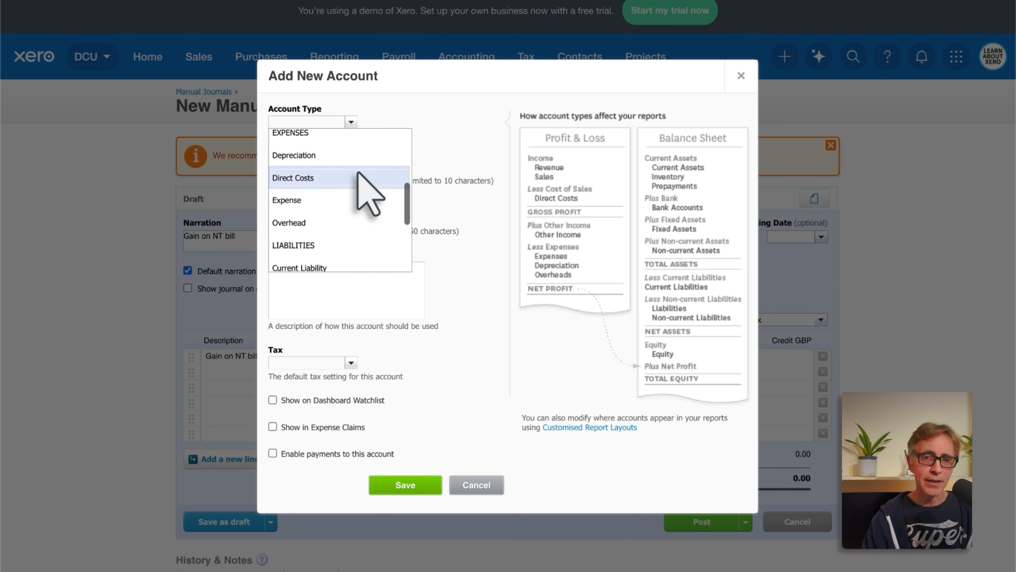
pyautogui.scroll(-2, 357, 172)
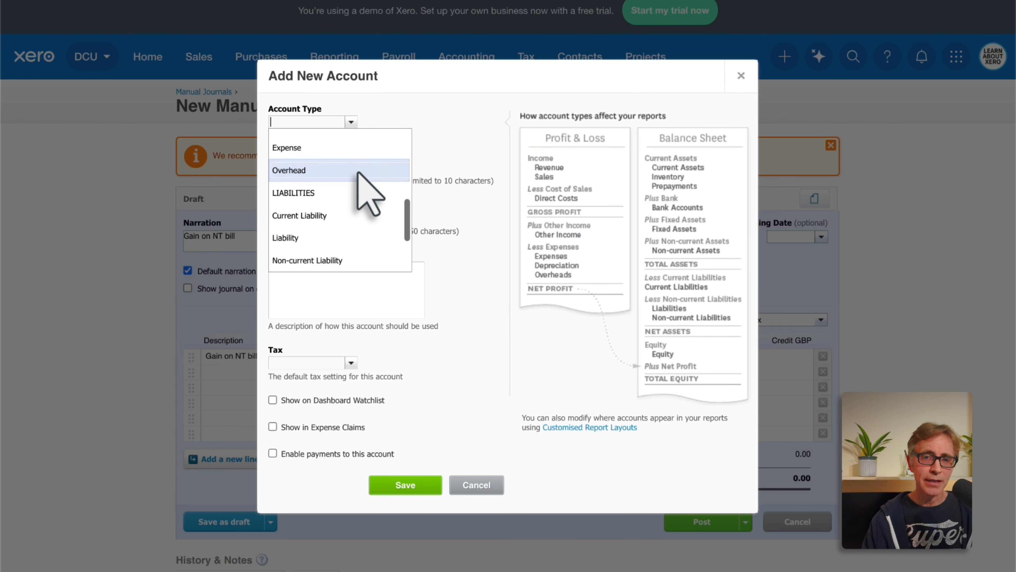
pyautogui.click(354, 232)
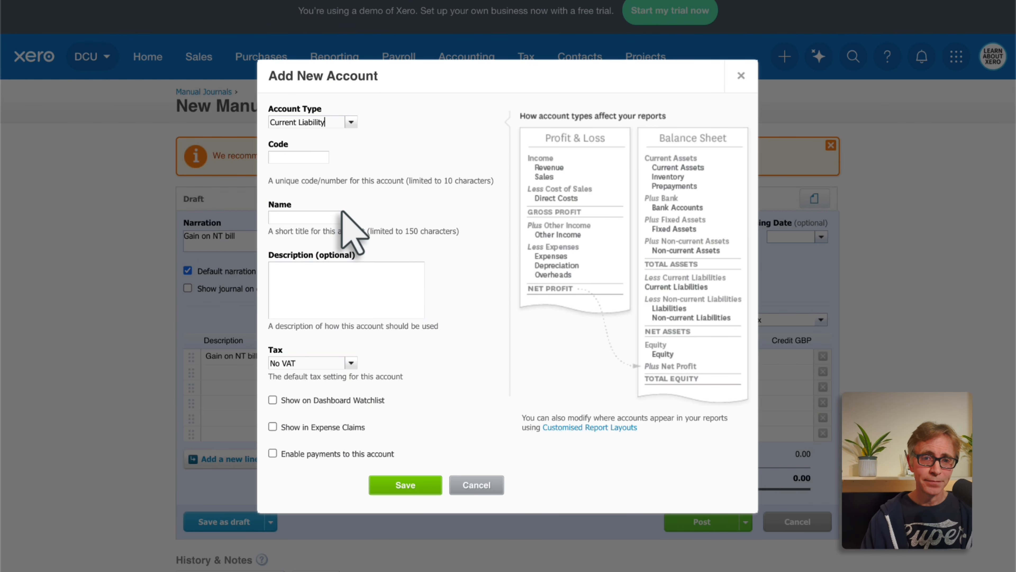
# Step: Give the new liability account the code INC and the name "Decrease in AP", and save it
pyautogui.click(311, 160)
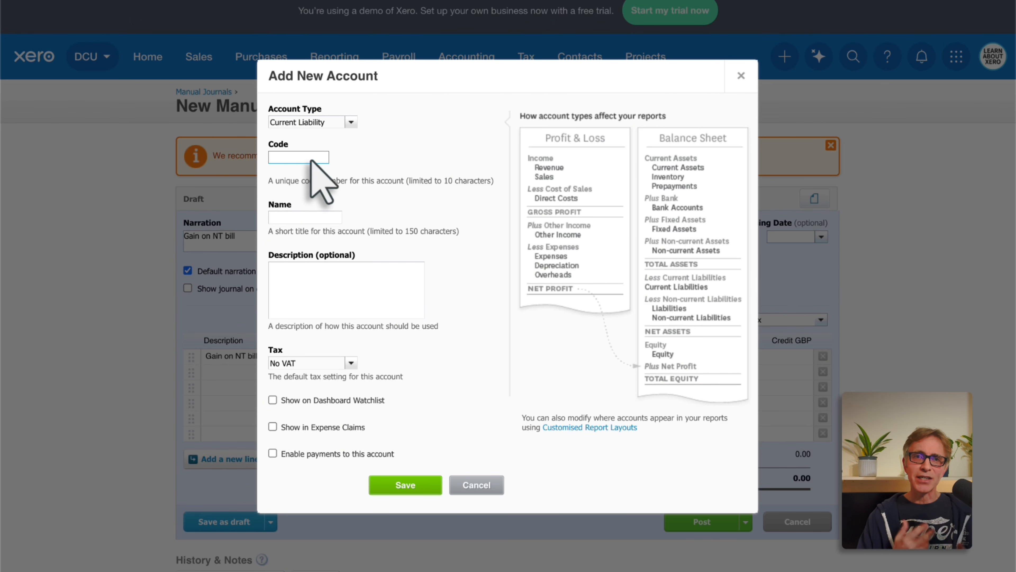
pyautogui.write('IN')
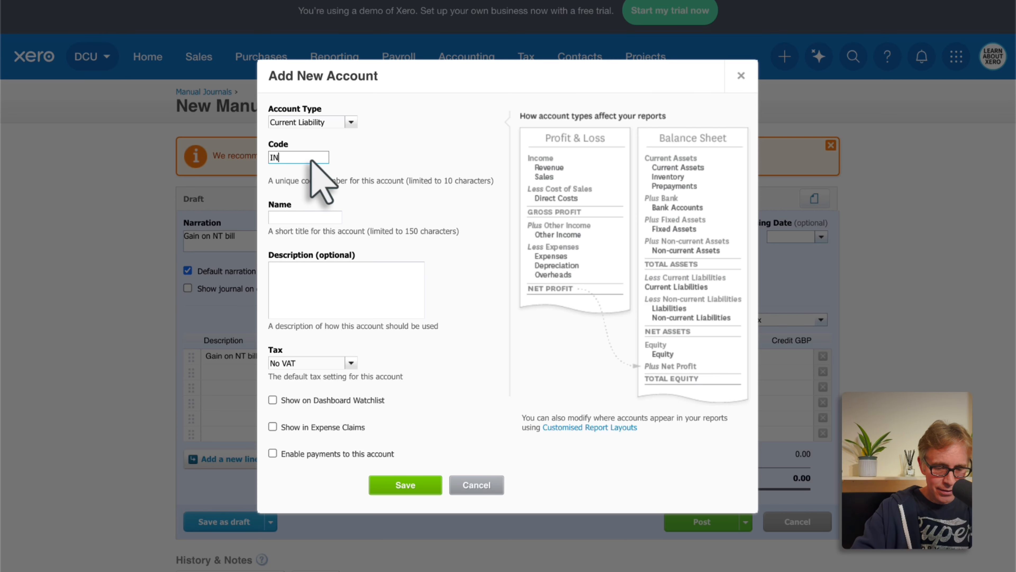
pyautogui.write('C')
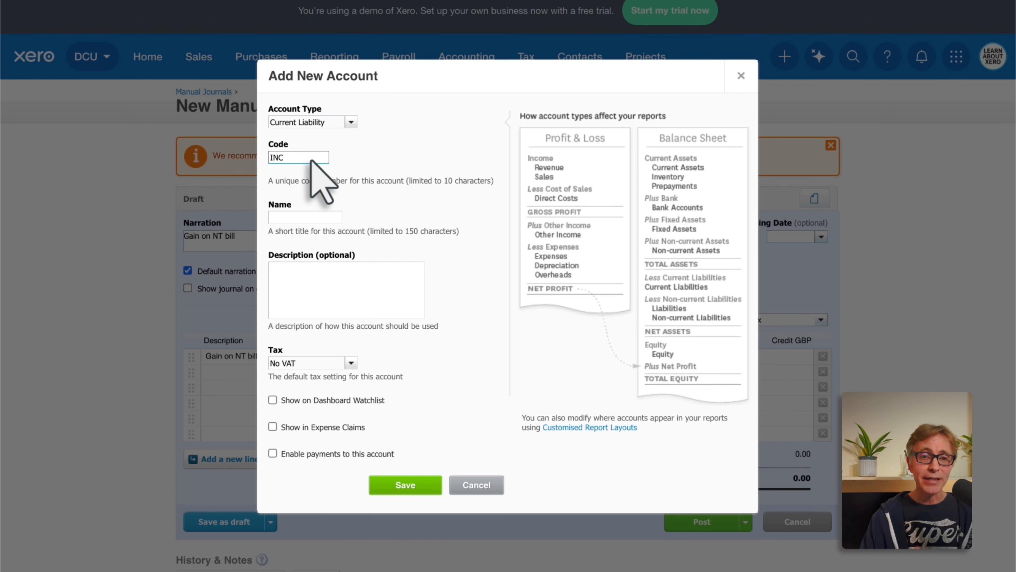
pyautogui.click(309, 217)
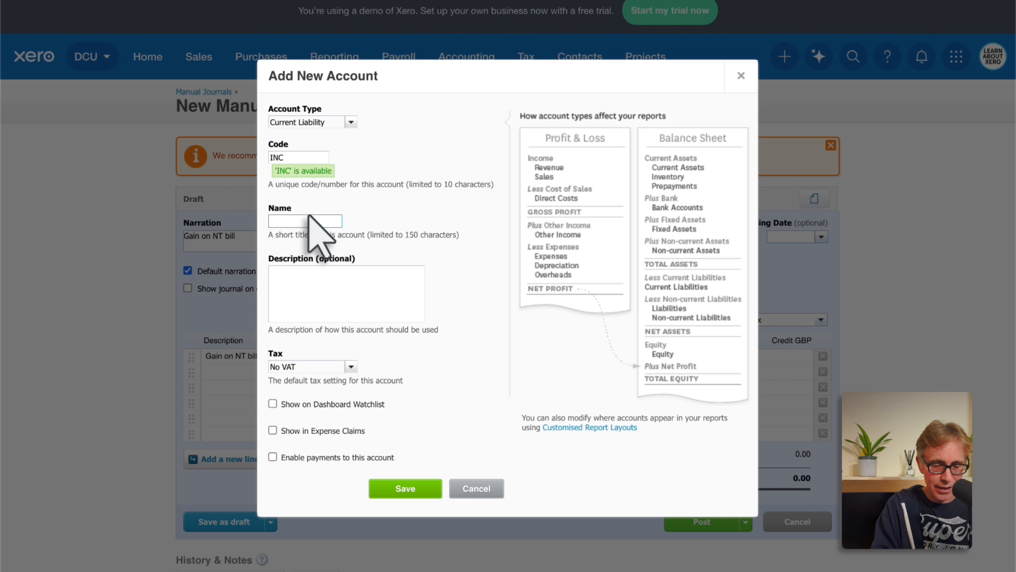
pyautogui.write('Dec')
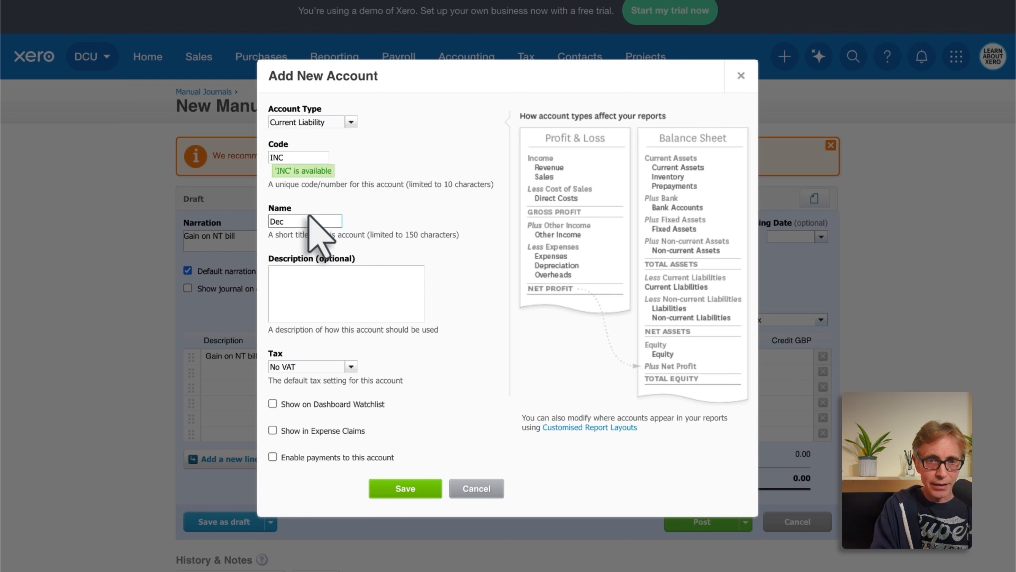
pyautogui.write('rease i')
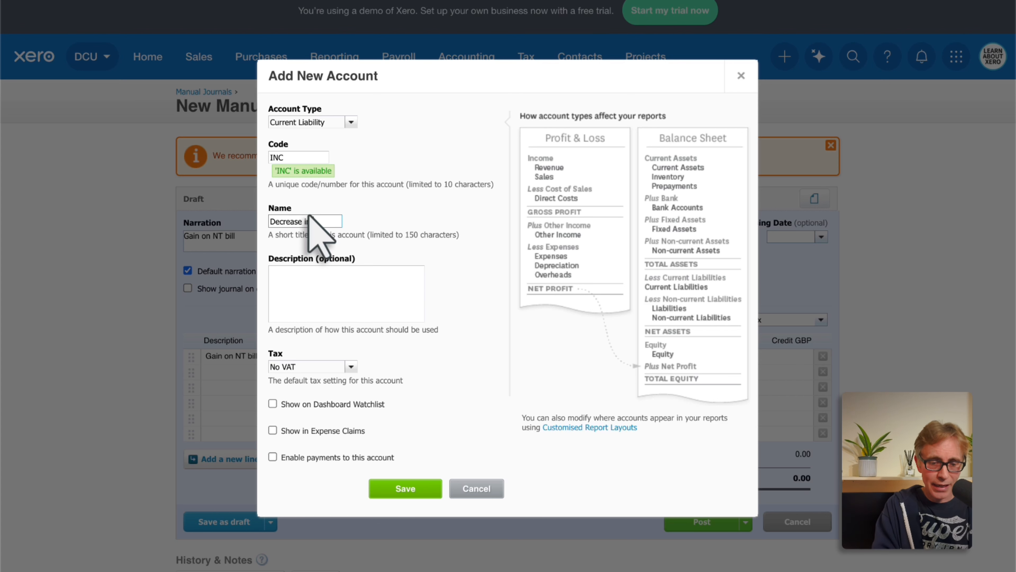
pyautogui.write('n P')
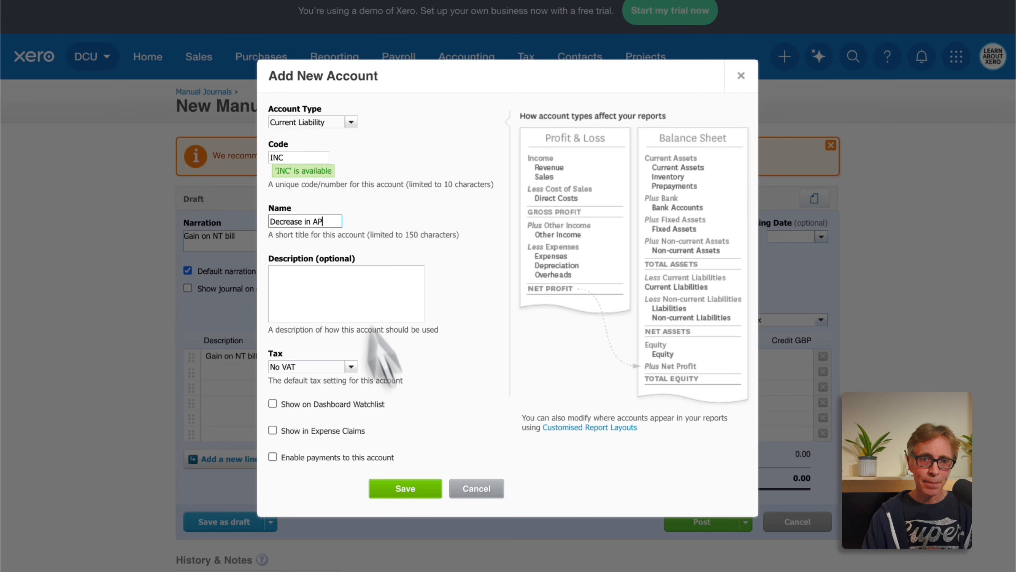
pyautogui.click(404, 488)
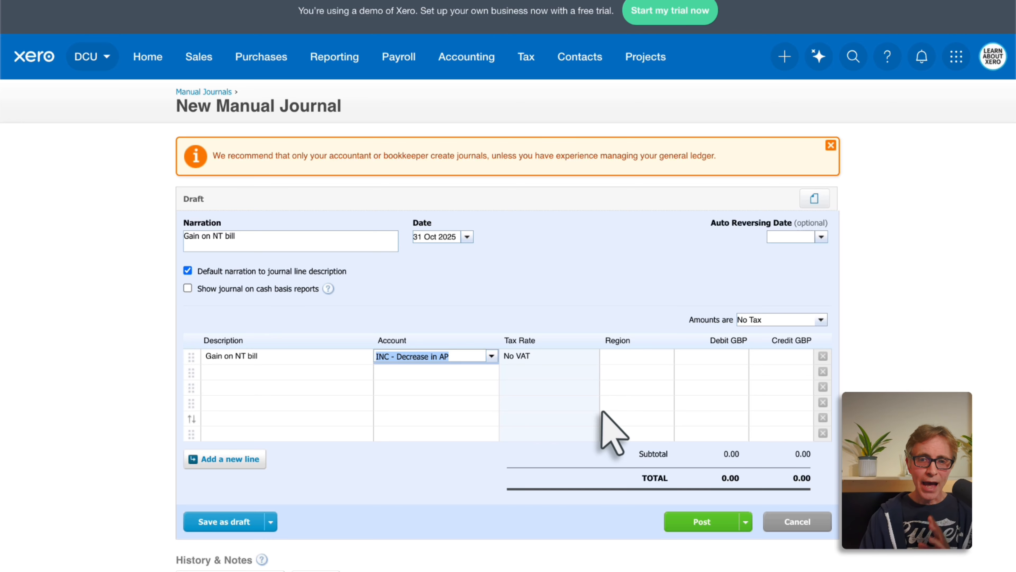
# Step: Enter a debit of 17.64 on the first journal line and add the default description to the second line
pyautogui.click(728, 357)
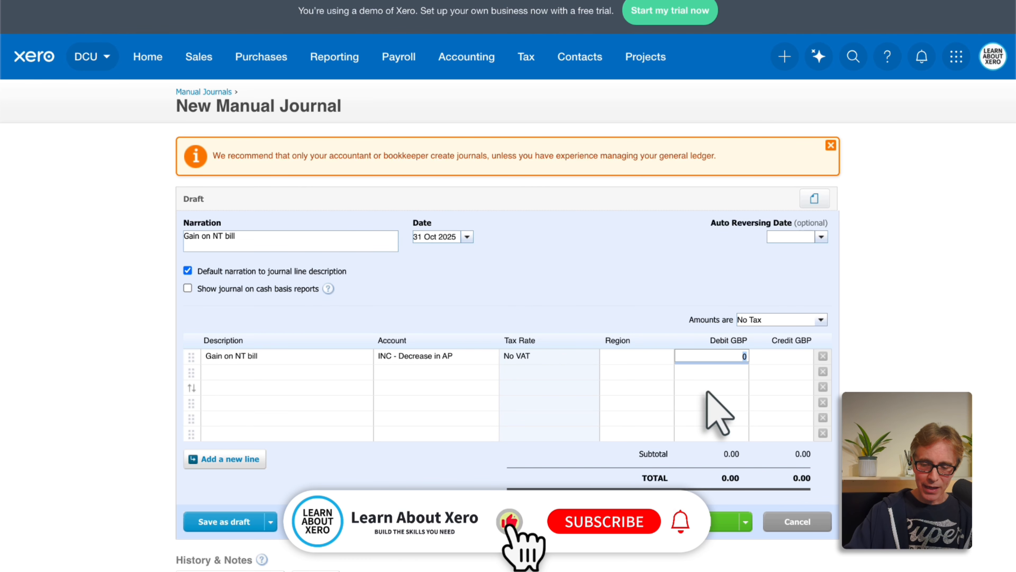
pyautogui.write('17.64')
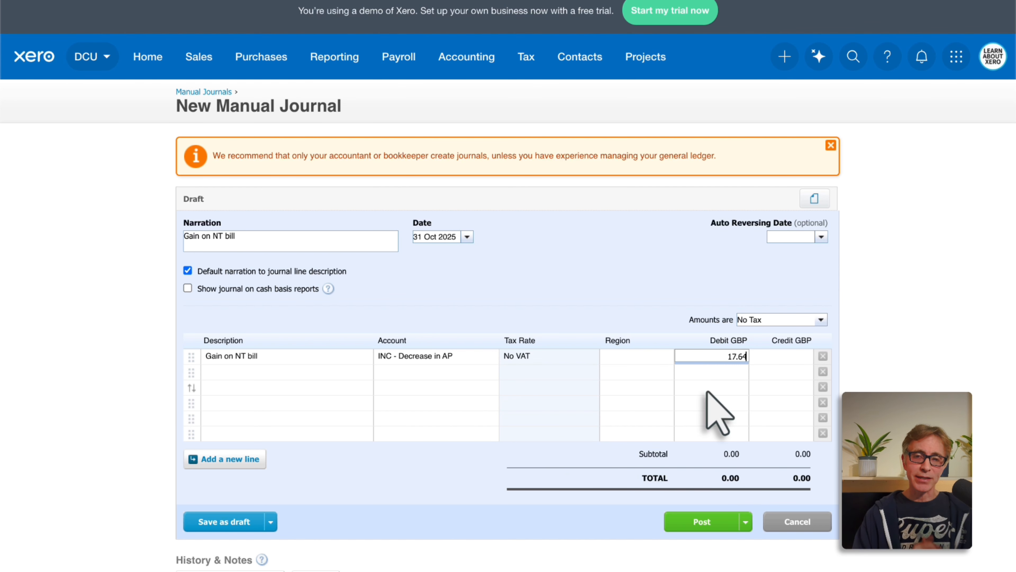
pyautogui.click(344, 371)
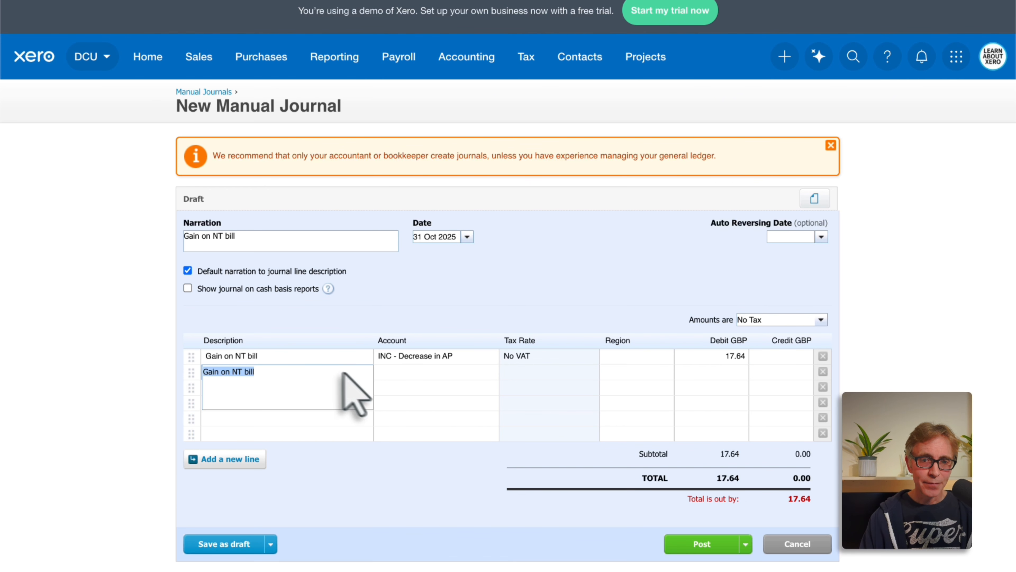
# Step: Start a new account for the second journal line with the type Expense
pyautogui.click(425, 373)
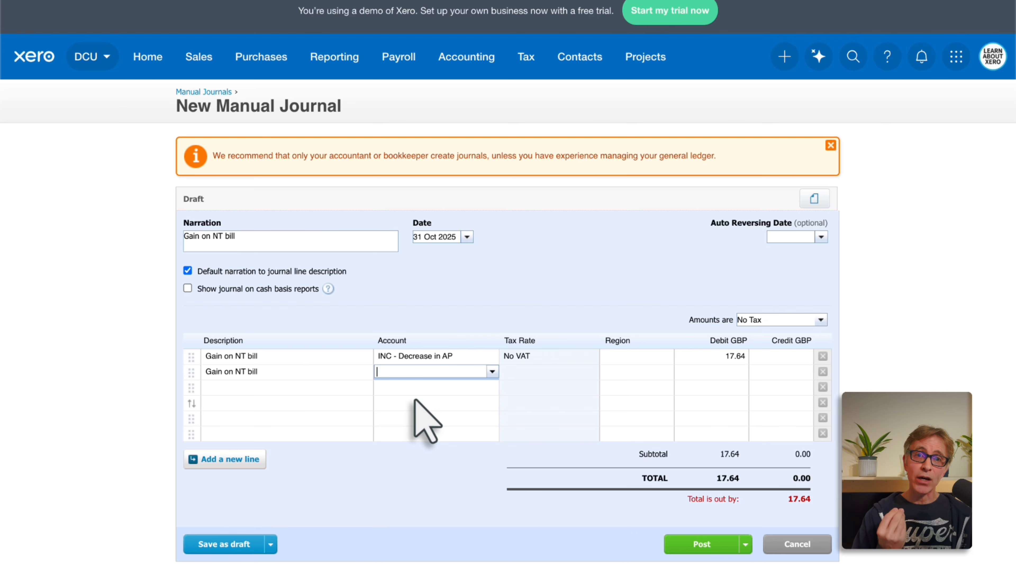
pyautogui.click(493, 371)
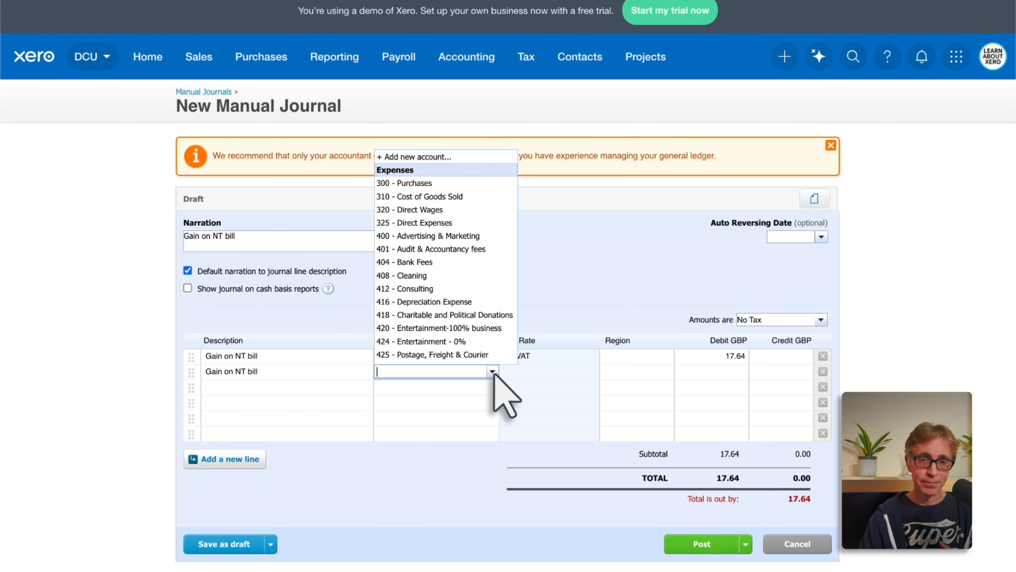
pyautogui.click(443, 158)
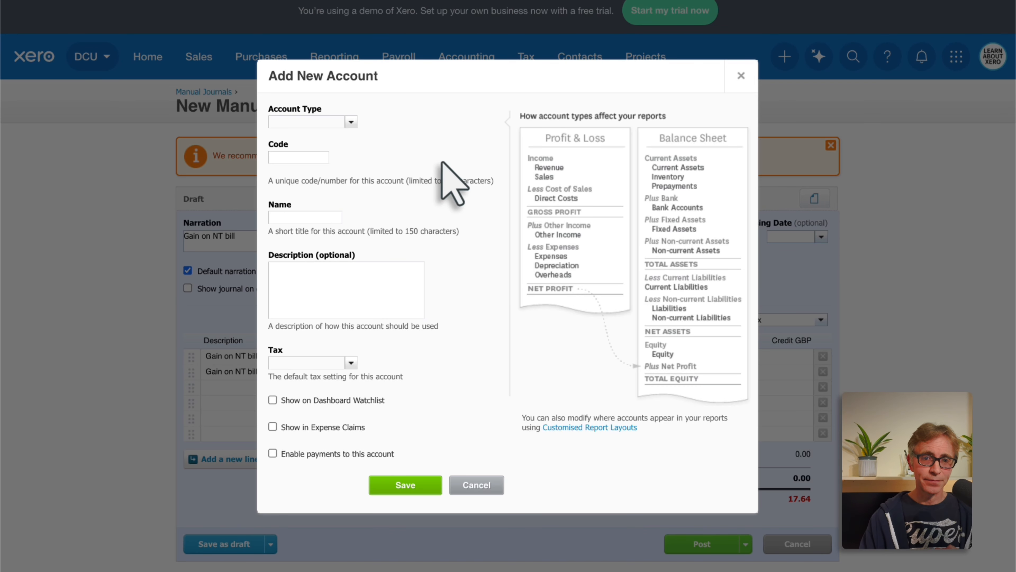
pyautogui.click(351, 122)
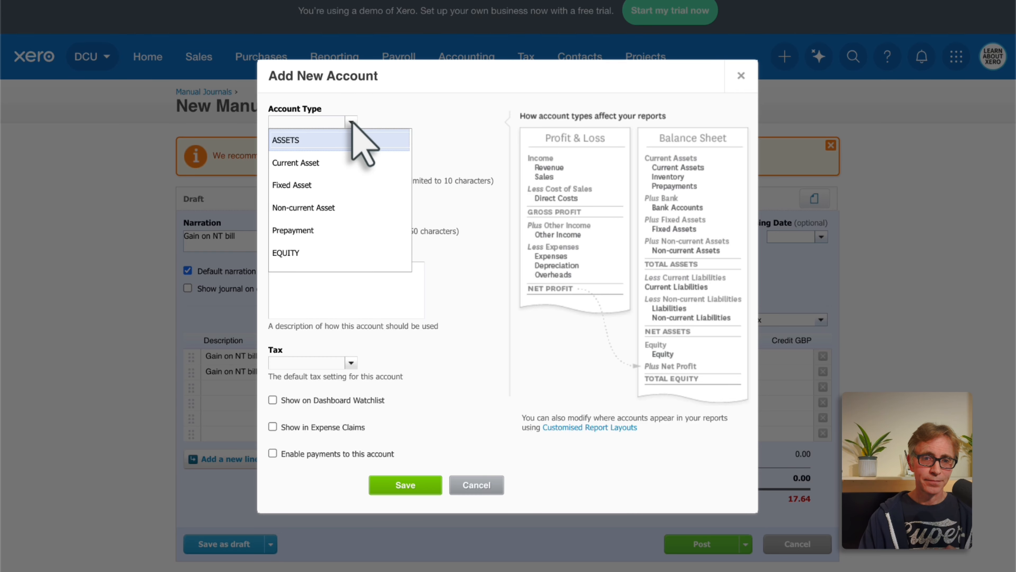
pyautogui.scroll(-4, 356, 175)
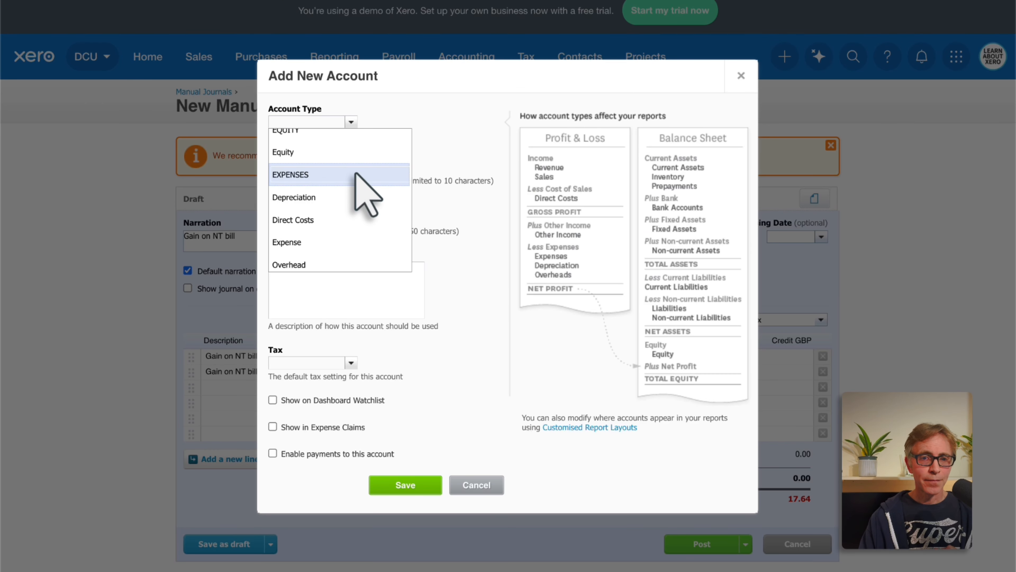
pyautogui.scroll(-1, 356, 175)
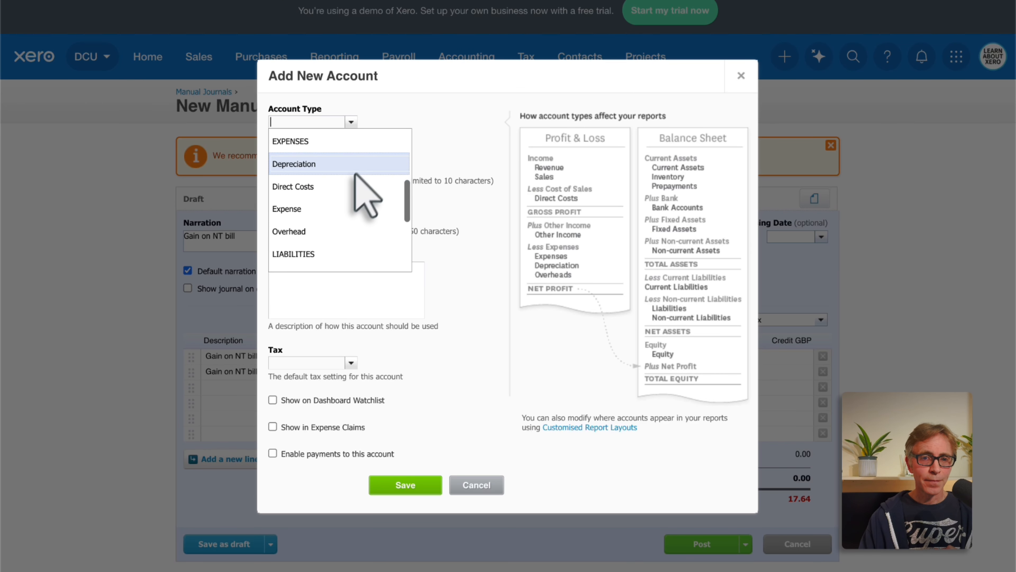
pyautogui.click(328, 208)
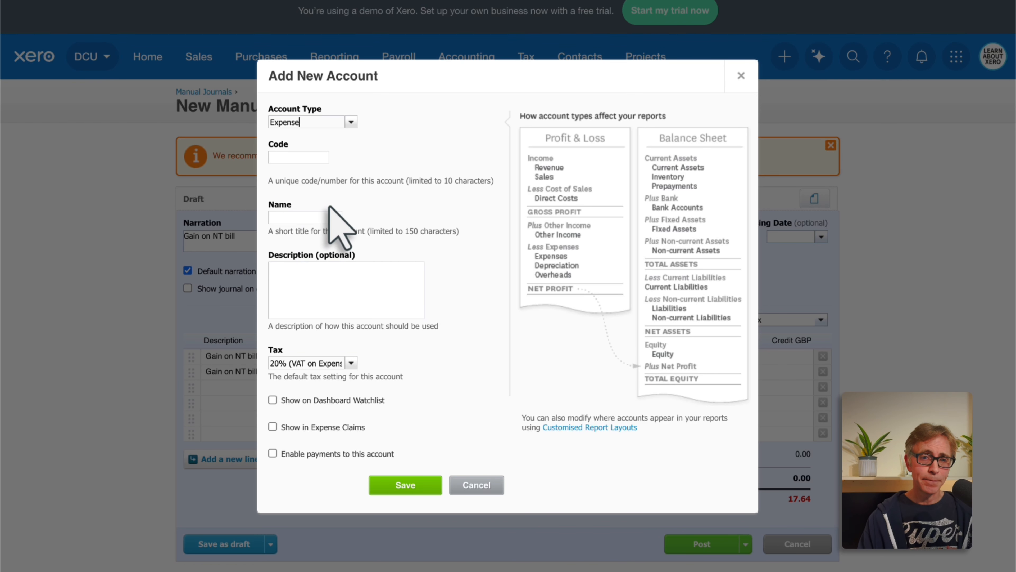
# Step: Give the new expense account the code UNR and the name "Unrealised Gain or Loss"
pyautogui.click(311, 160)
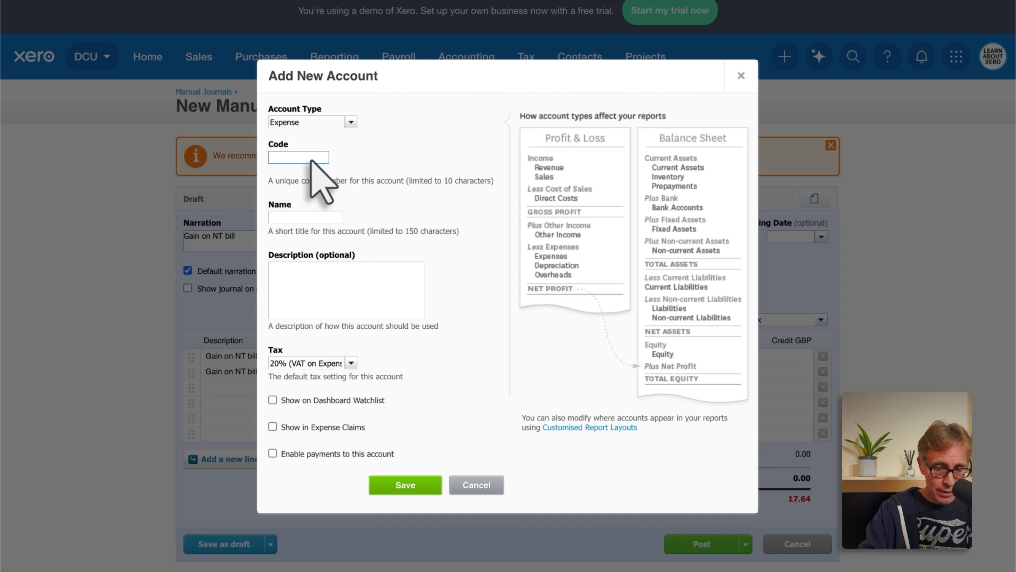
pyautogui.write('UNR')
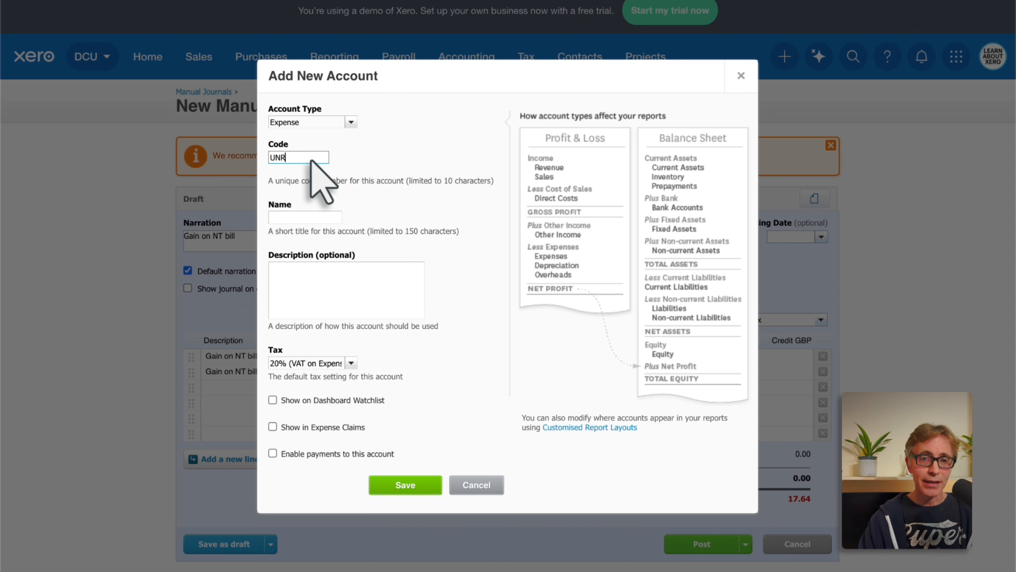
pyautogui.click(316, 220)
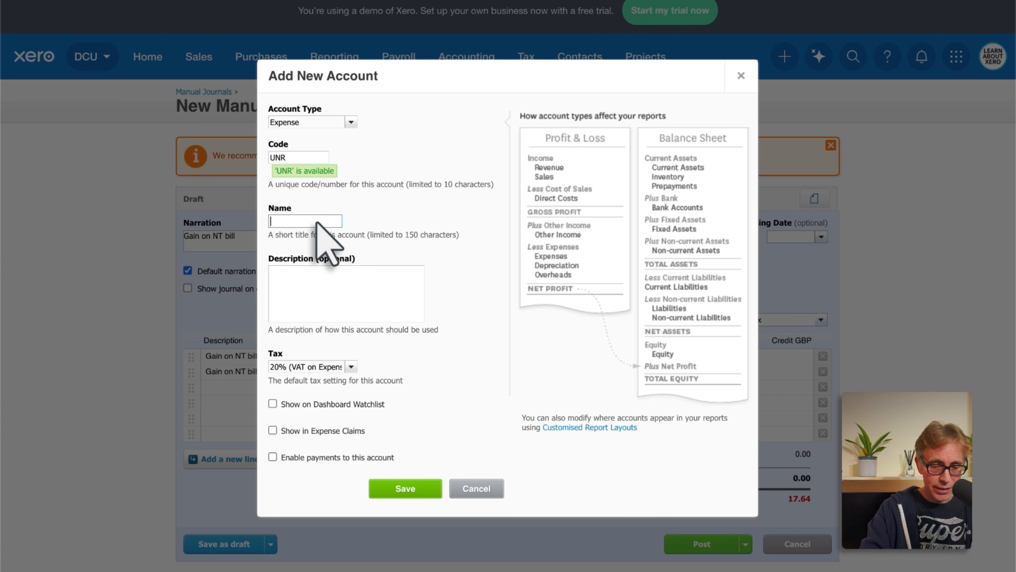
pyautogui.write('Unrealise')
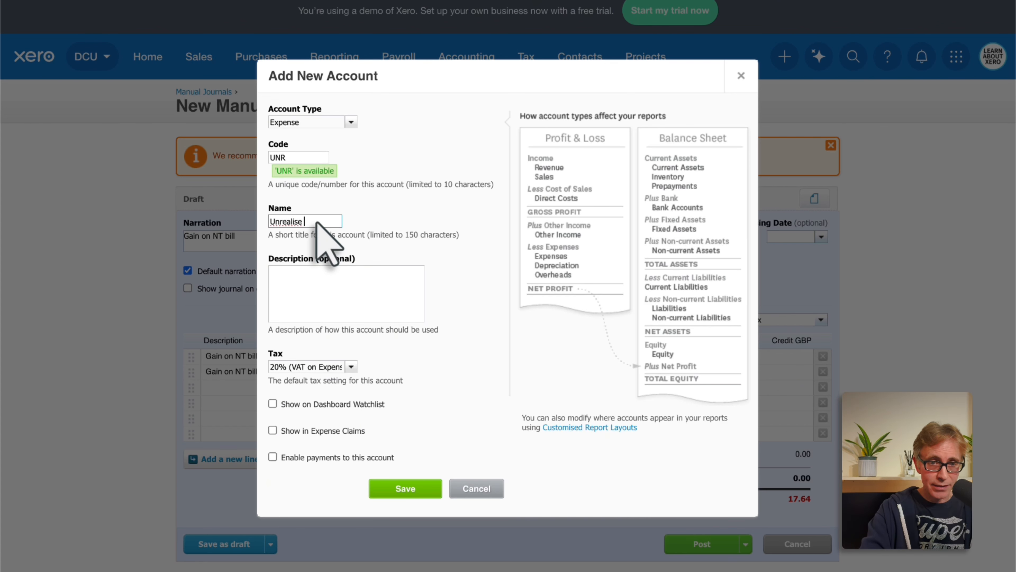
pyautogui.write('g')
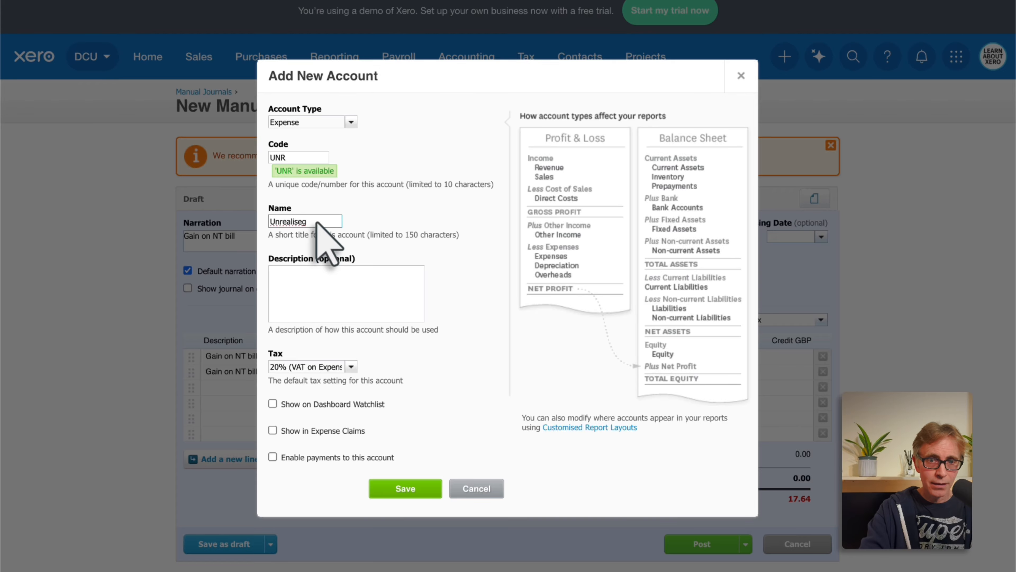
pyautogui.press('BackSpace')
pyautogui.press('BackSpace')
pyautogui.write('d Gain or ')
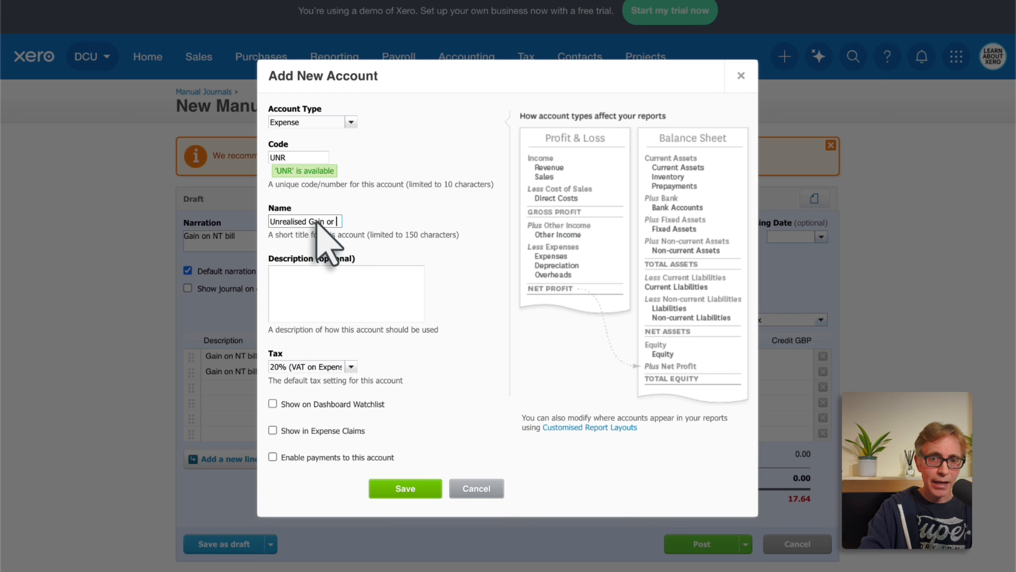
pyautogui.write('Loss')
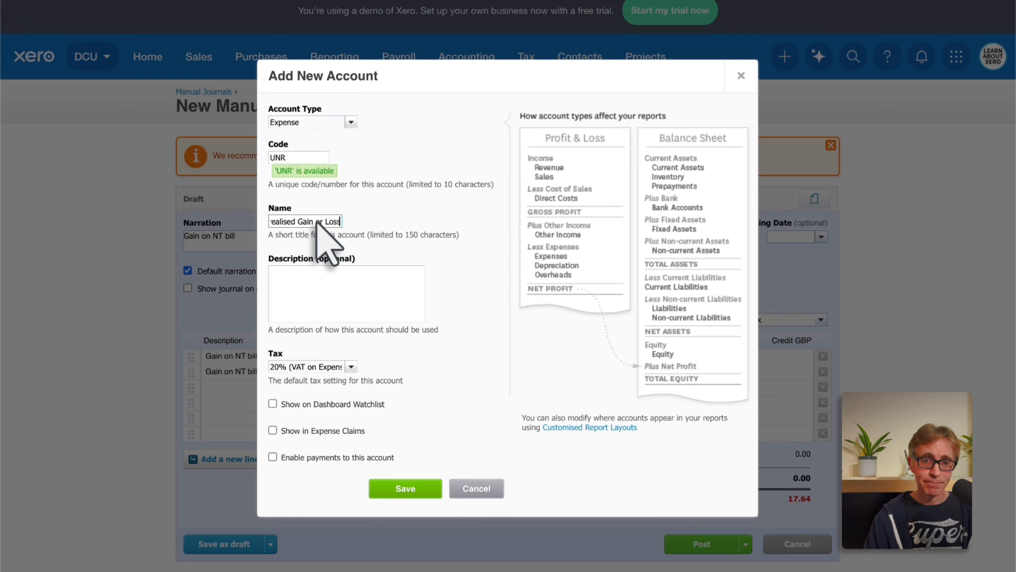
# Step: Save the new account with its default tax set to No VAT, and post the manual journal
pyautogui.click(348, 366)
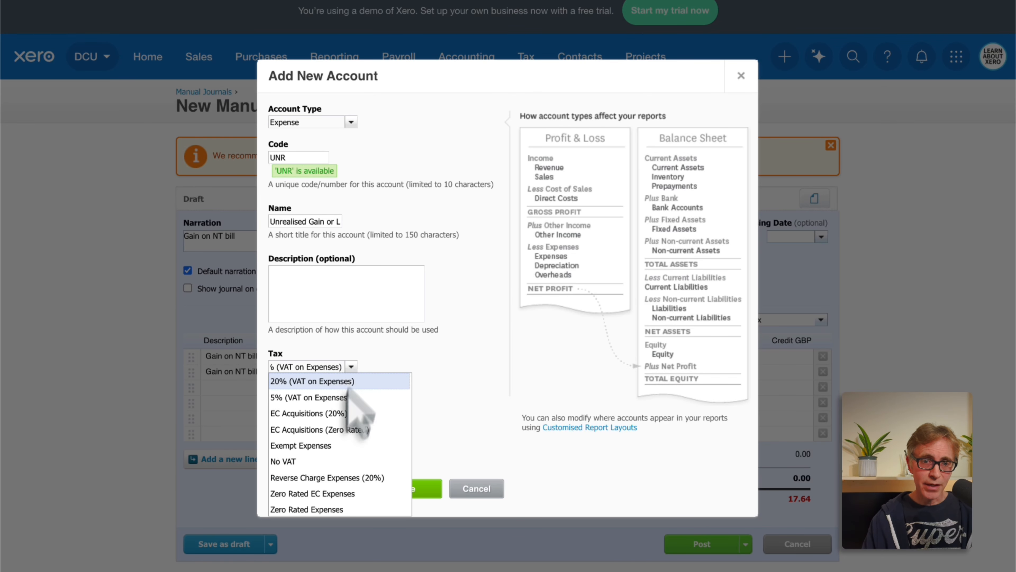
pyautogui.click(316, 460)
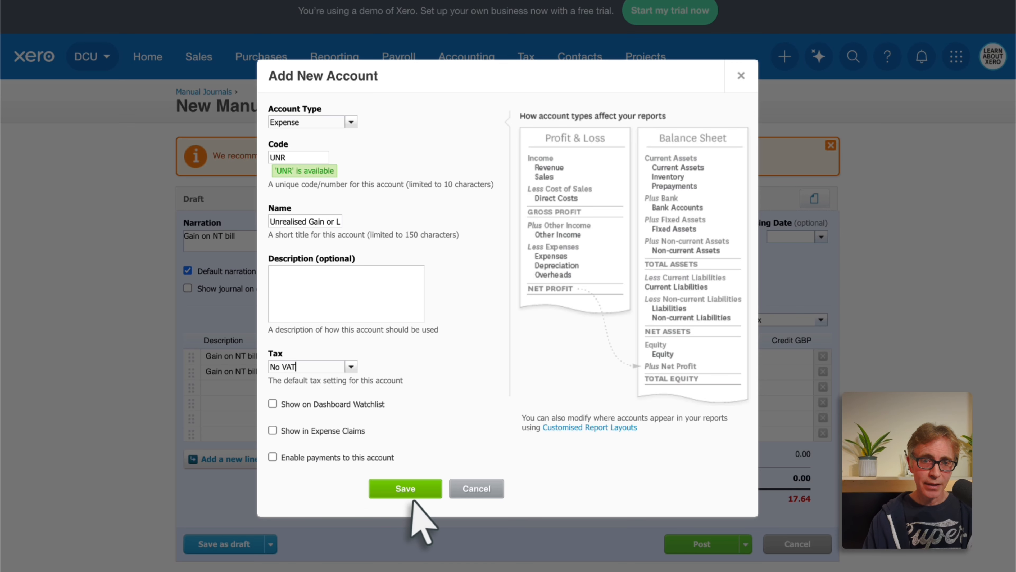
pyautogui.click(416, 491)
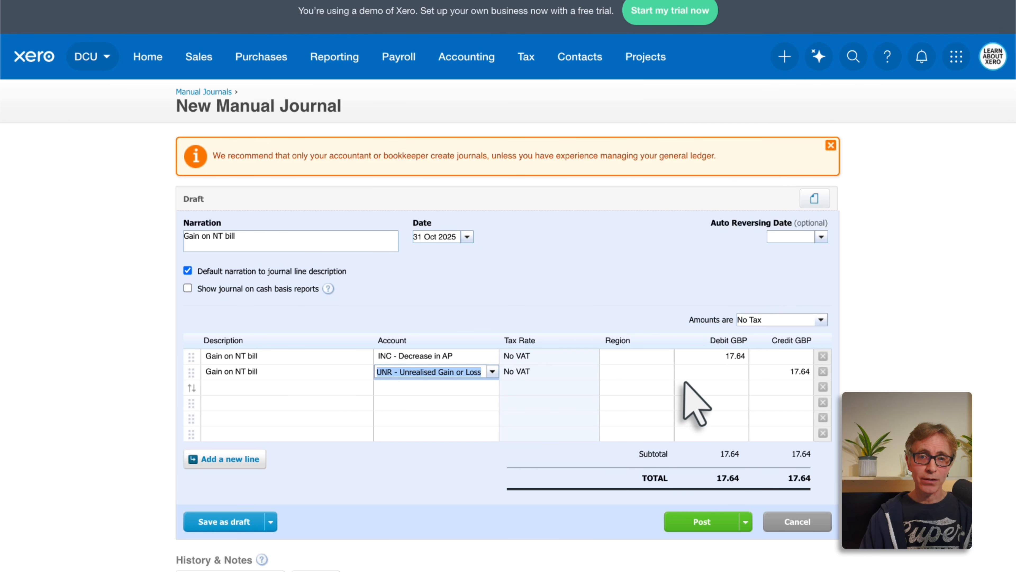
pyautogui.click(702, 522)
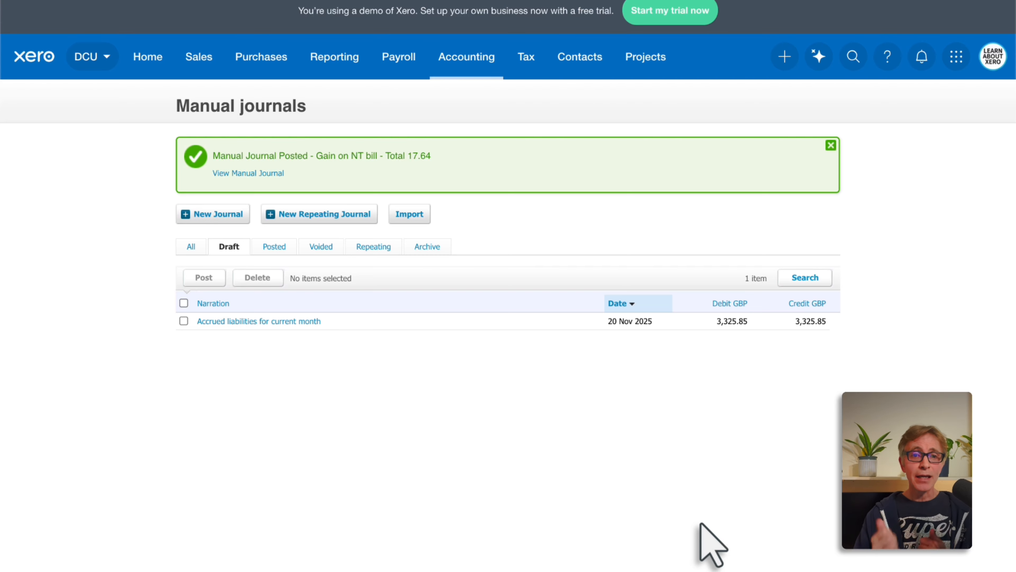
# Step: Open the Profit and Loss report and check the Unrealised Gain or Loss line under Administrative Costs
pyautogui.click(334, 60)
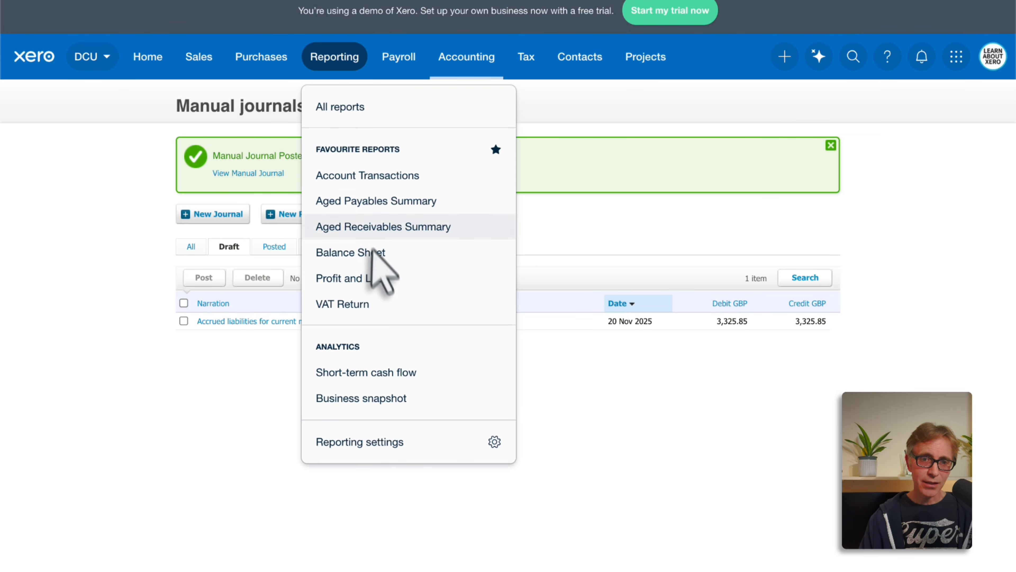
pyautogui.click(376, 279)
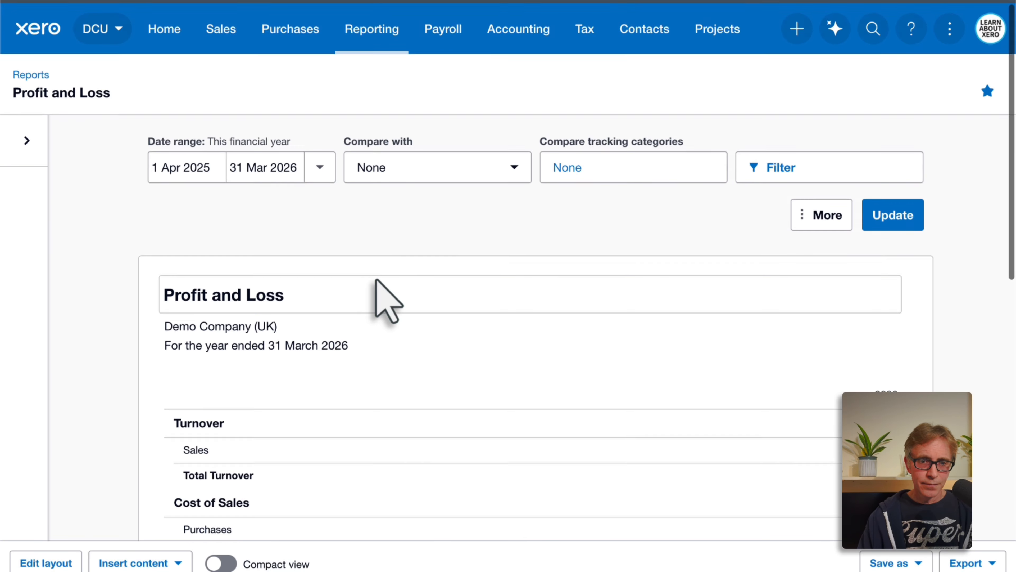
pyautogui.scroll(-10, 376, 281)
pyautogui.scroll(-5, 376, 281)
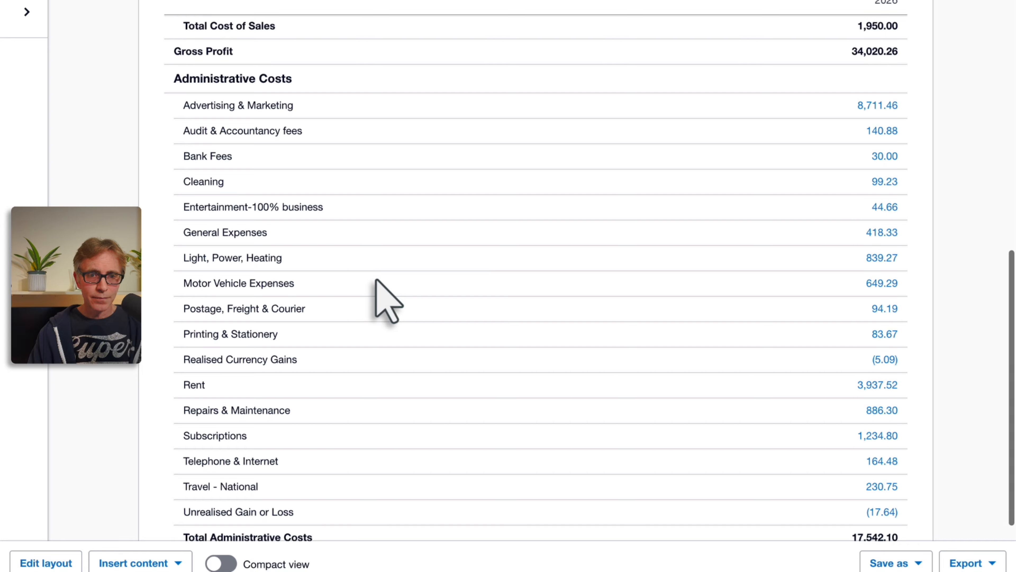
pyautogui.scroll(-1, 376, 280)
pyautogui.scroll(-1, 376, 281)
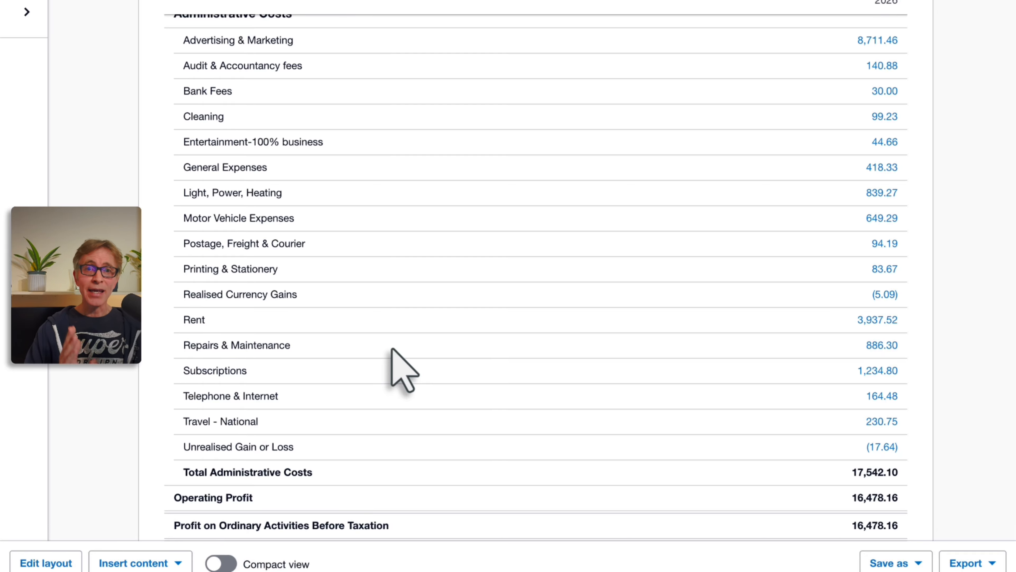
# Step: Run the Balance Sheet as at 31 Oct 2025 and check the Decrease in AP line under creditors
pyautogui.scroll(15, 402, 369)
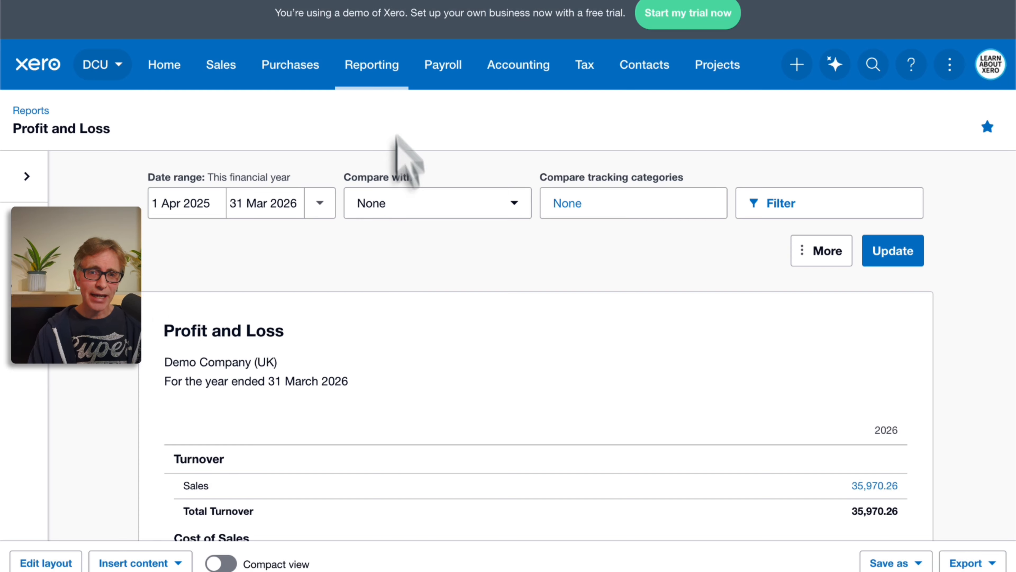
pyautogui.click(382, 78)
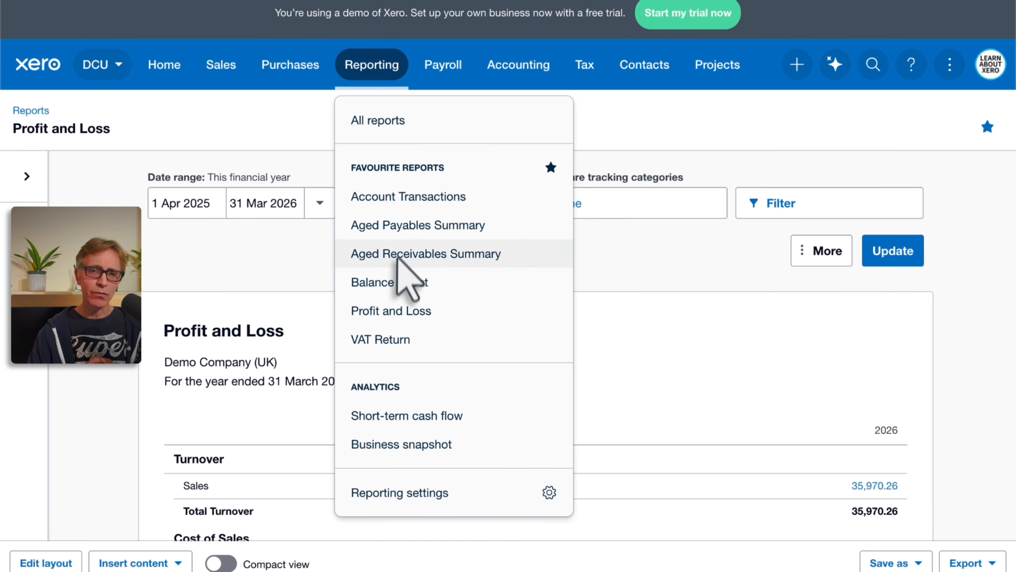
pyautogui.click(397, 281)
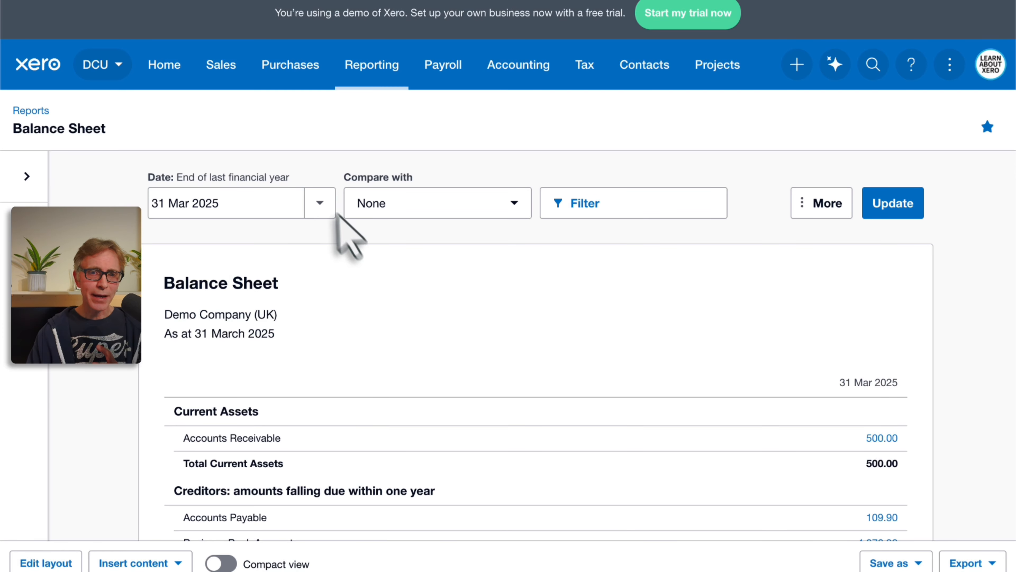
pyautogui.click(320, 203)
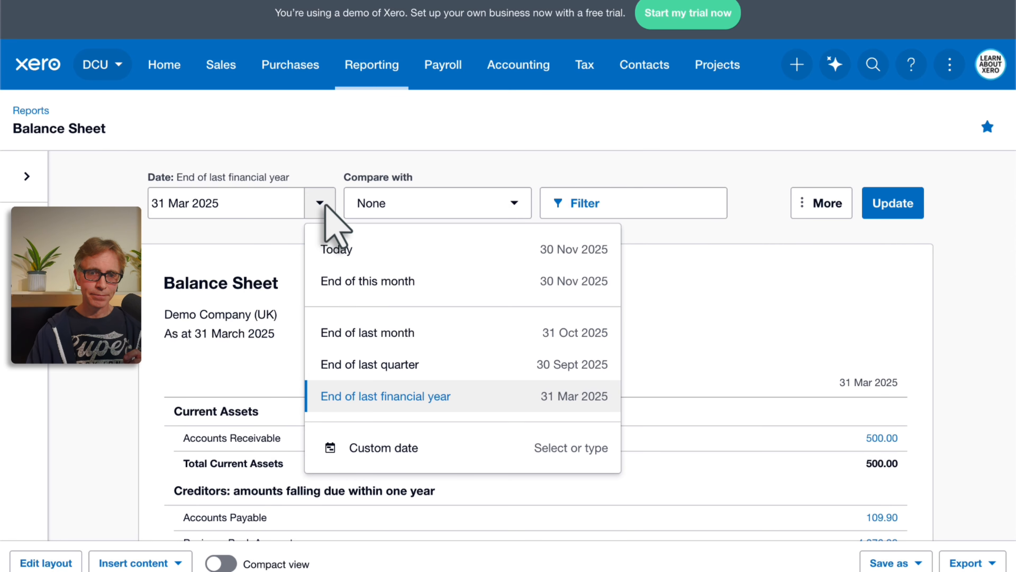
pyautogui.click(456, 450)
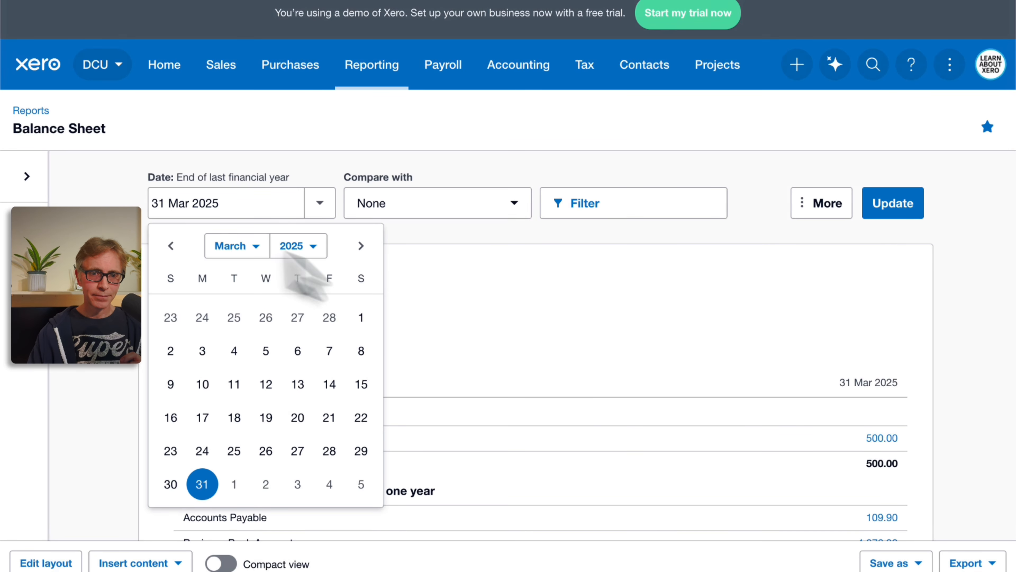
pyautogui.click(259, 249)
pyautogui.click(254, 363)
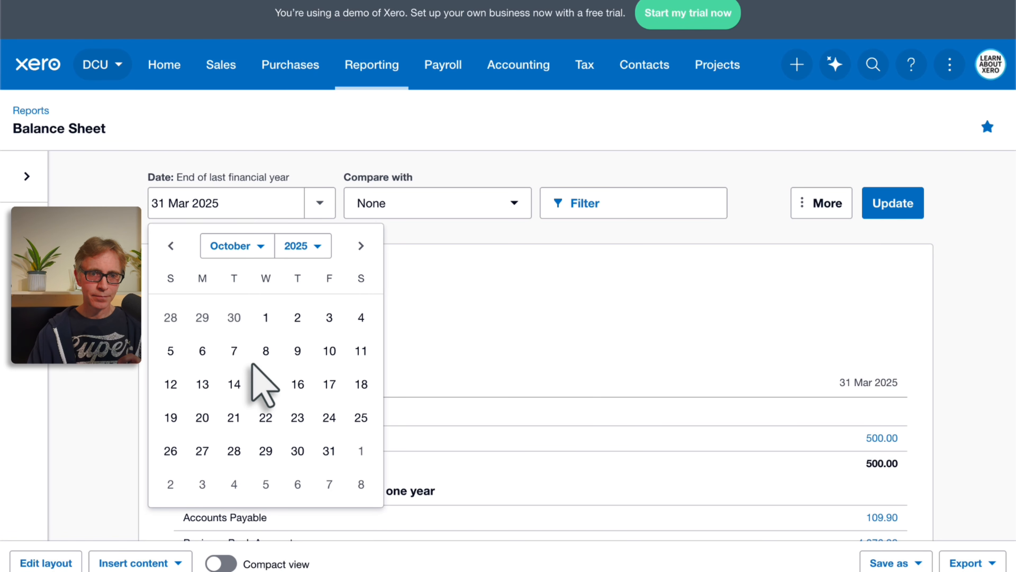
pyautogui.click(330, 450)
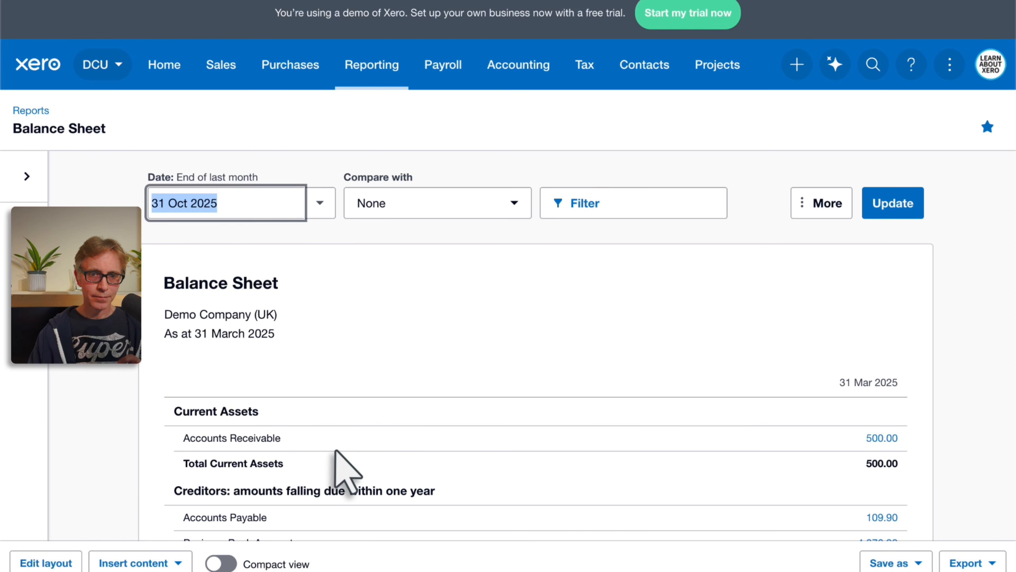
pyautogui.click(887, 210)
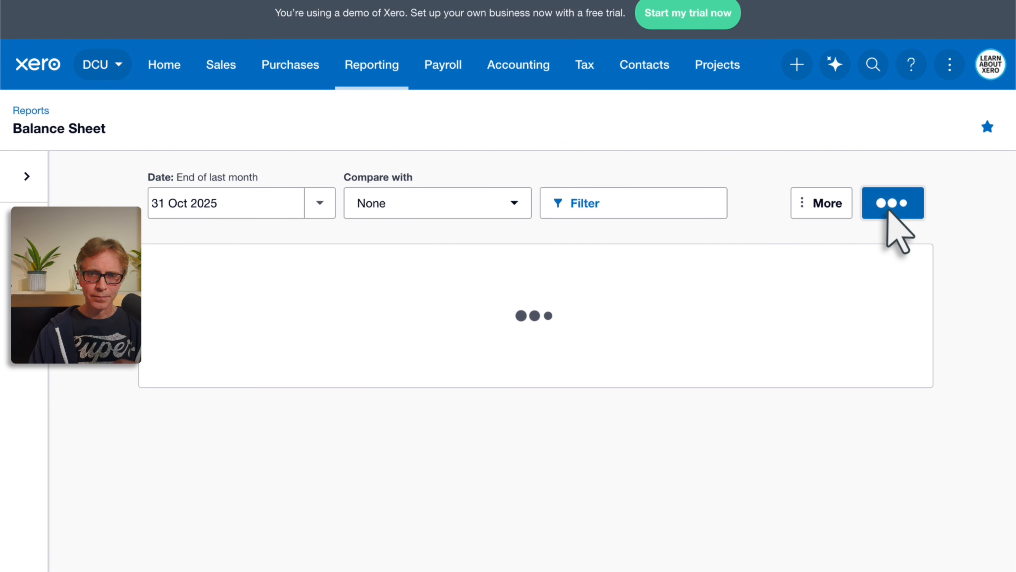
pyautogui.scroll(-4, 954, 276)
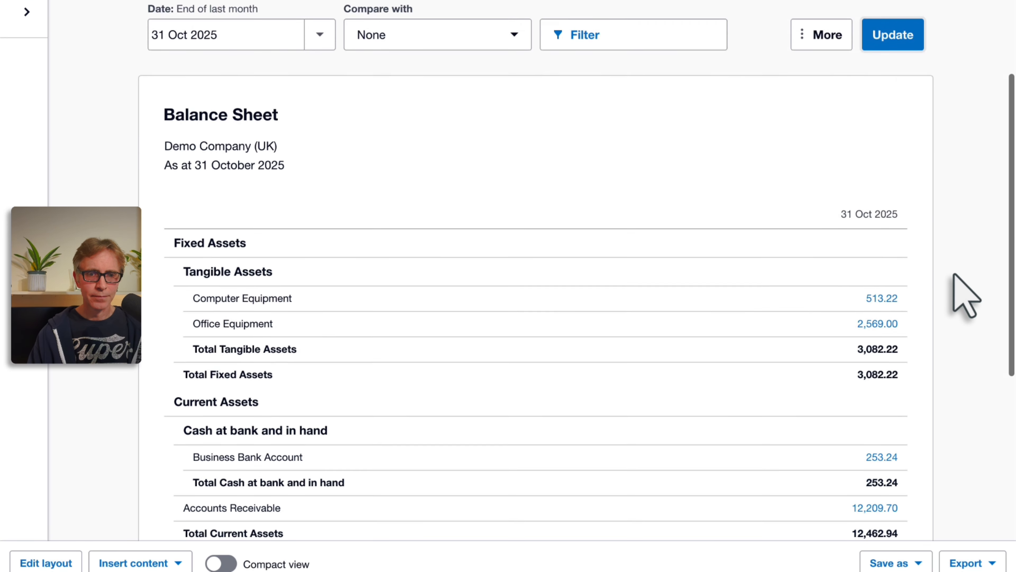
pyautogui.scroll(-6, 954, 276)
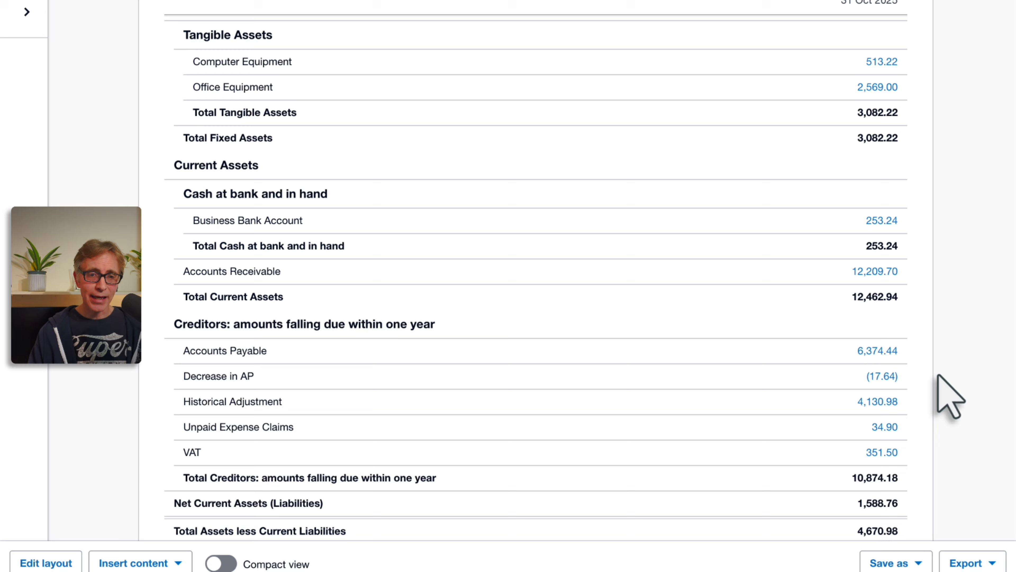
# Step: Edit the Balance Sheet layout and group the Accounts Payable and Decrease in AP rows under creditors due within one year
pyautogui.click(64, 564)
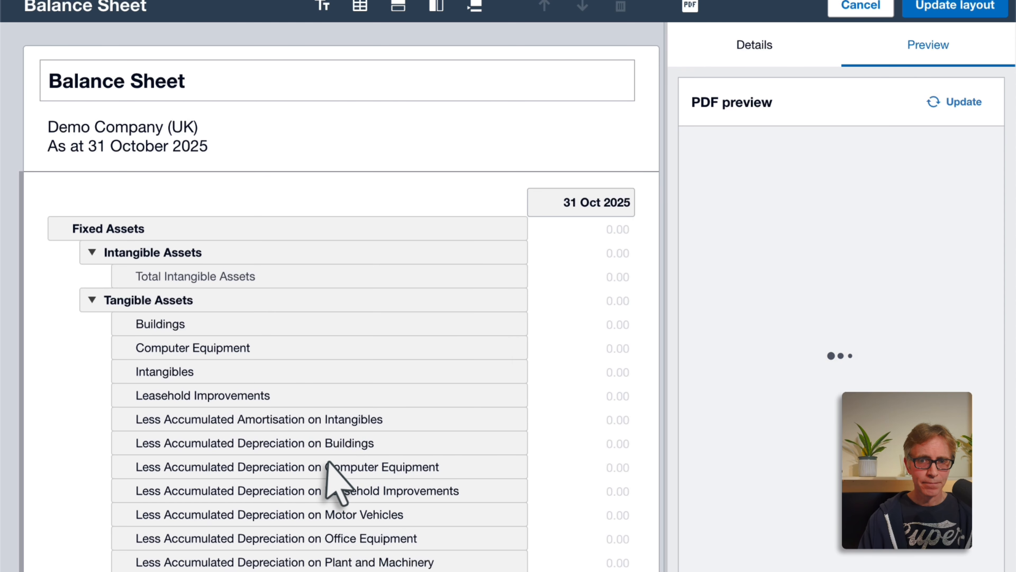
pyautogui.scroll(-15, 328, 462)
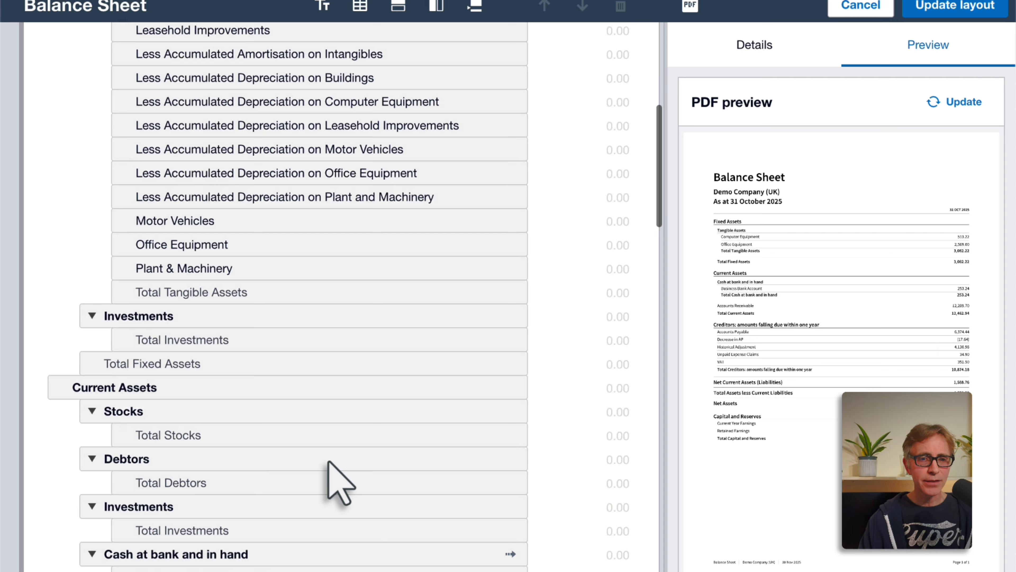
pyautogui.scroll(-9, 328, 463)
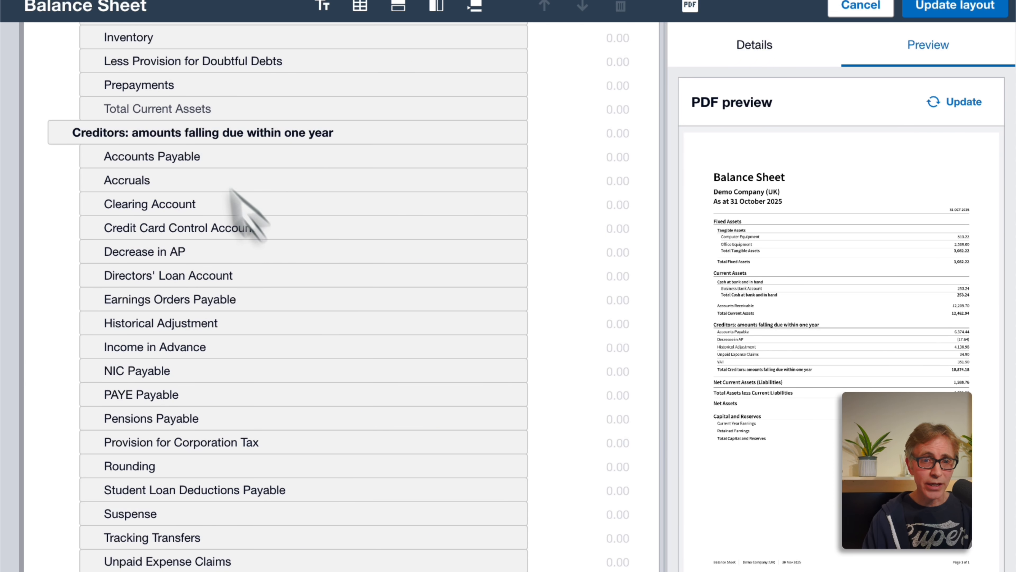
pyautogui.click(184, 157)
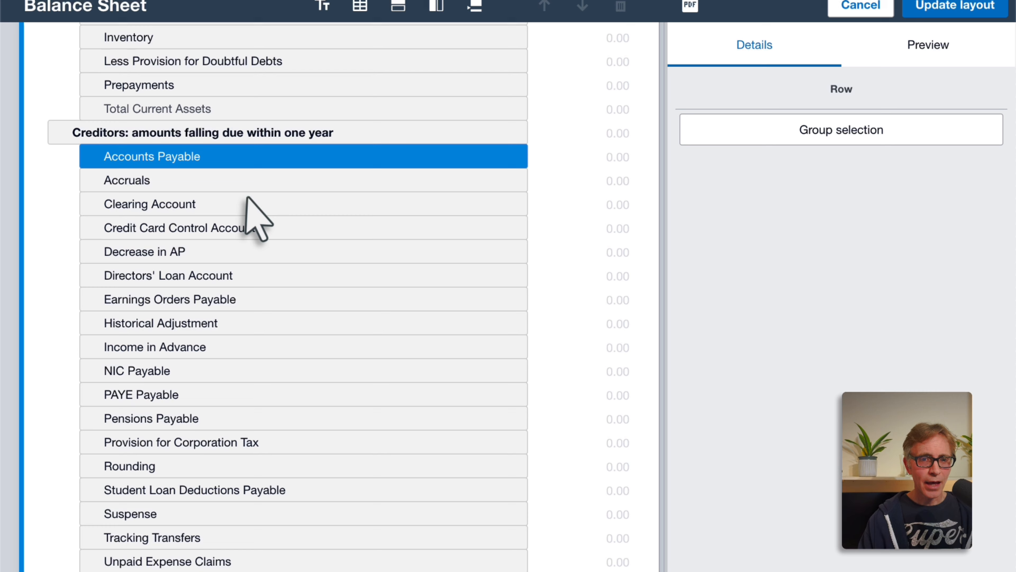
pyautogui.keyDown('super'); pyautogui.click(184, 252); pyautogui.keyUp('super')
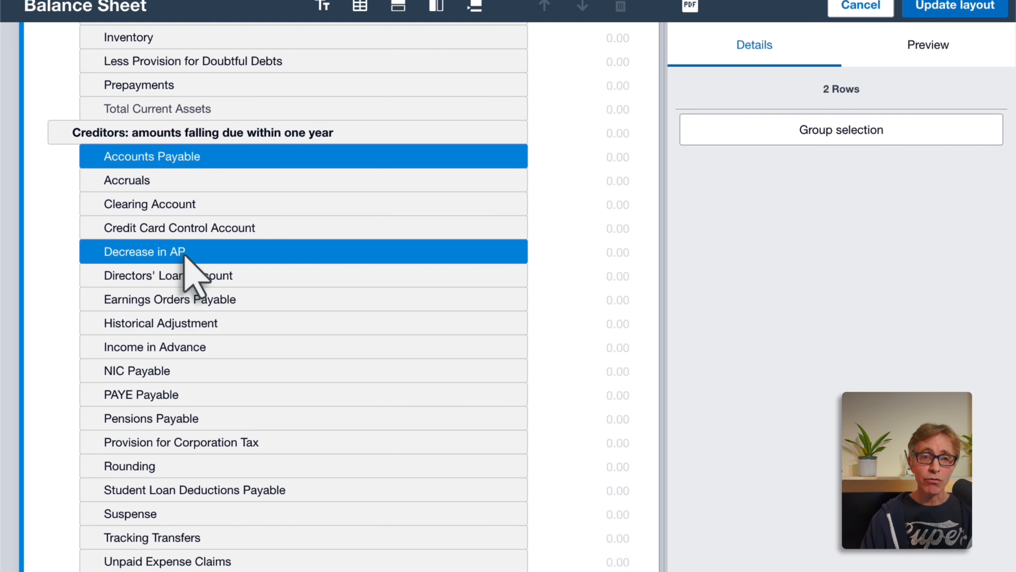
pyautogui.click(797, 134)
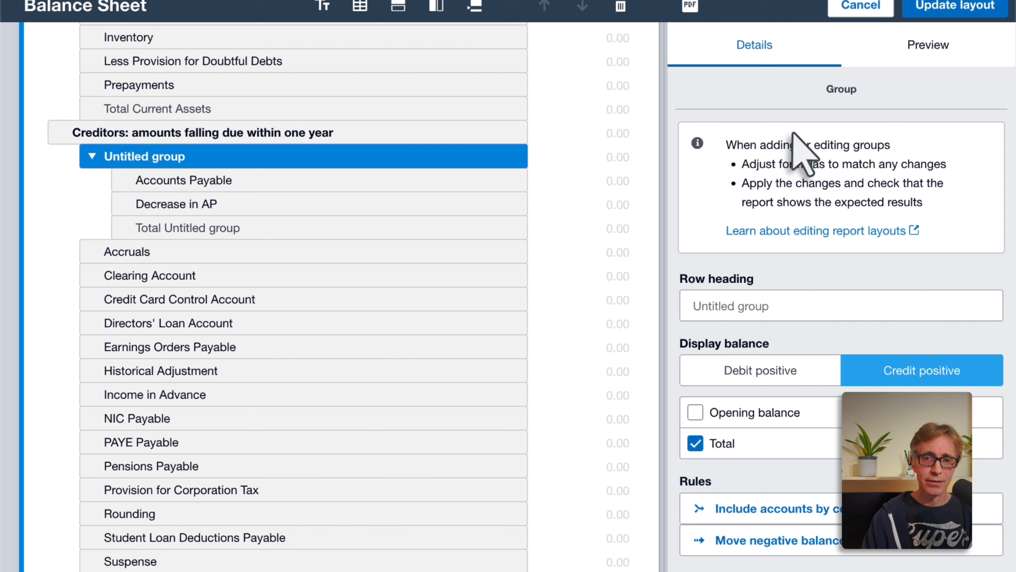
# Step: Set the new group's row heading to "Accounts Payable"
pyautogui.click(781, 306)
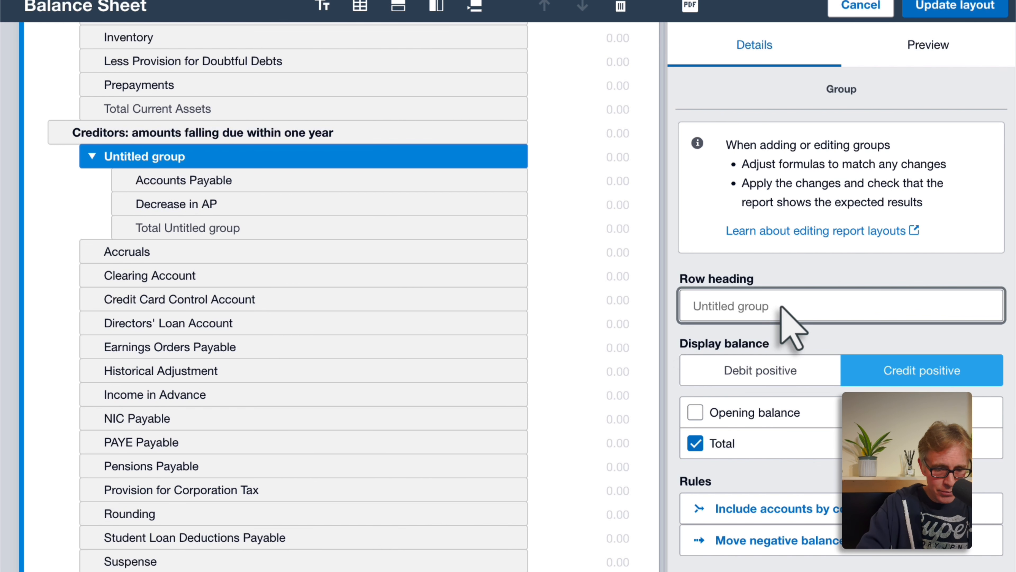
pyautogui.write('Accounts P')
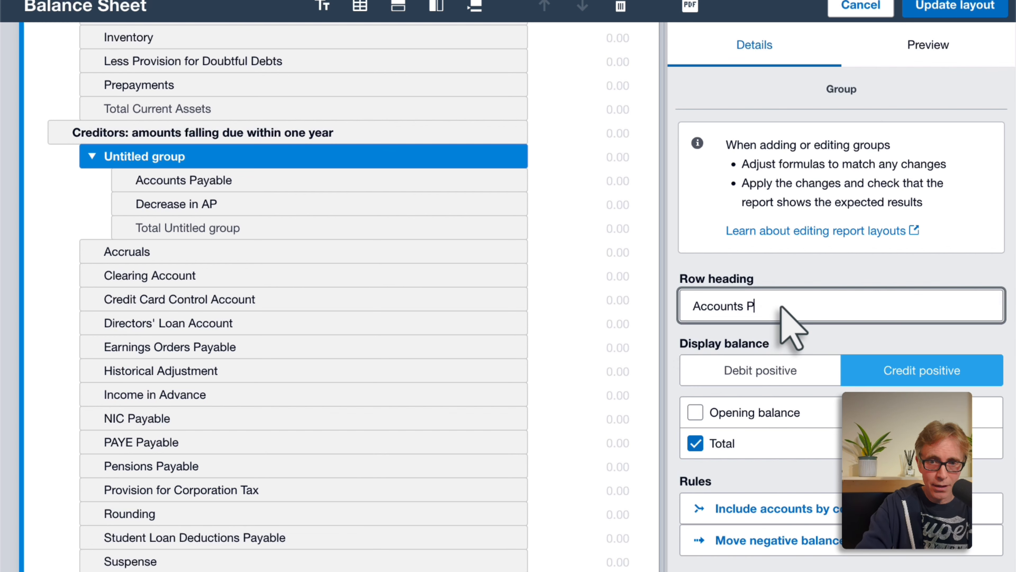
pyautogui.press('capslock')
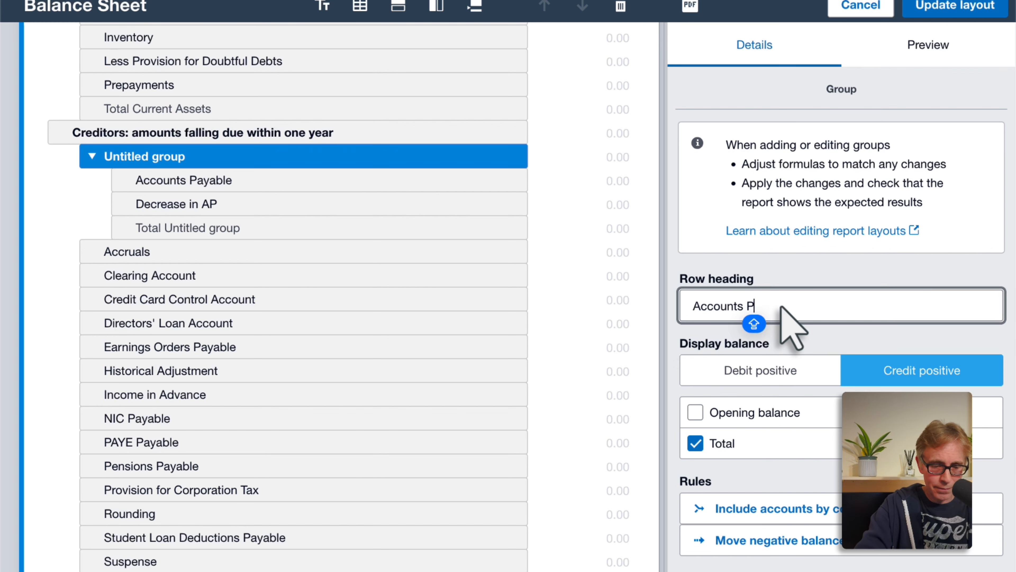
pyautogui.write('AY')
pyautogui.press('BackSpace')
pyautogui.press('BackSpace')
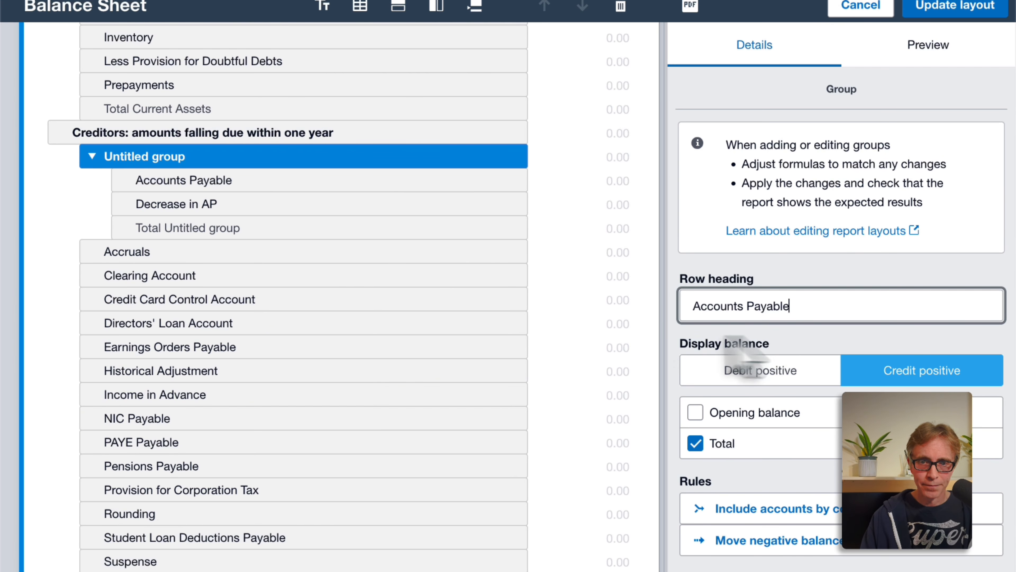
pyautogui.click(678, 340)
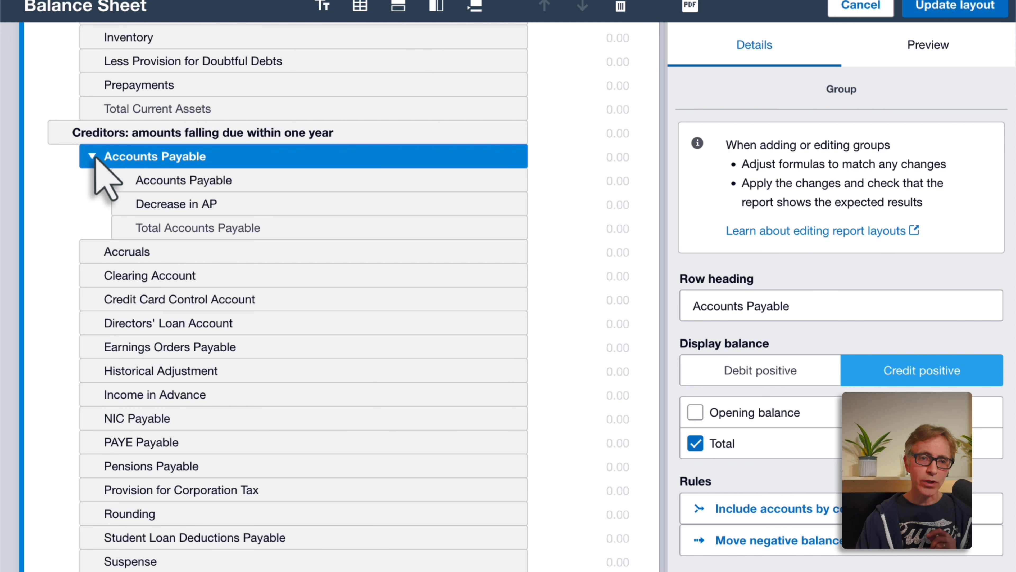
# Step: Collapse the Accounts Payable group, update the report layout, and check the combined Accounts Payable line under creditors
pyautogui.click(93, 156)
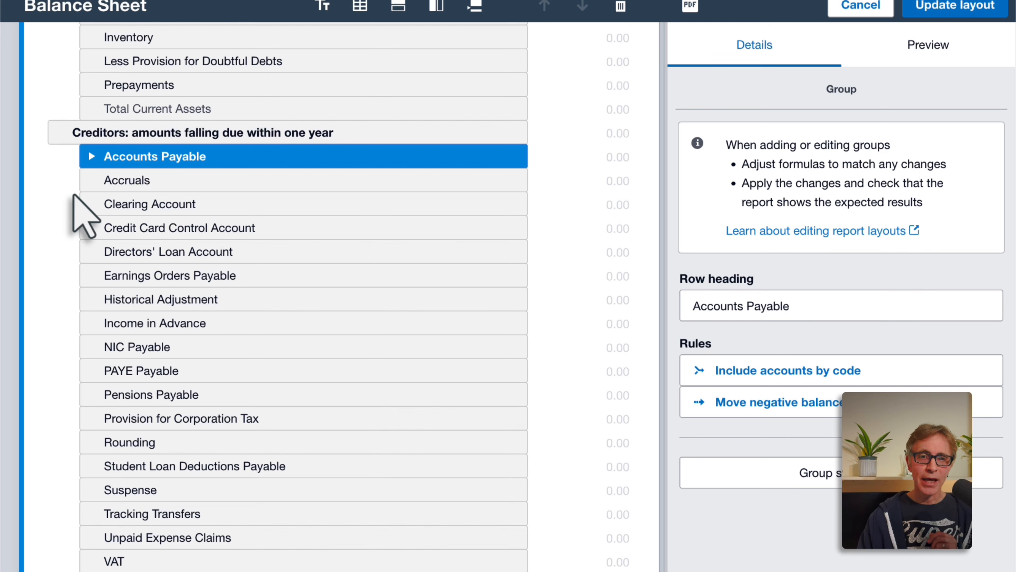
pyautogui.click(948, 8)
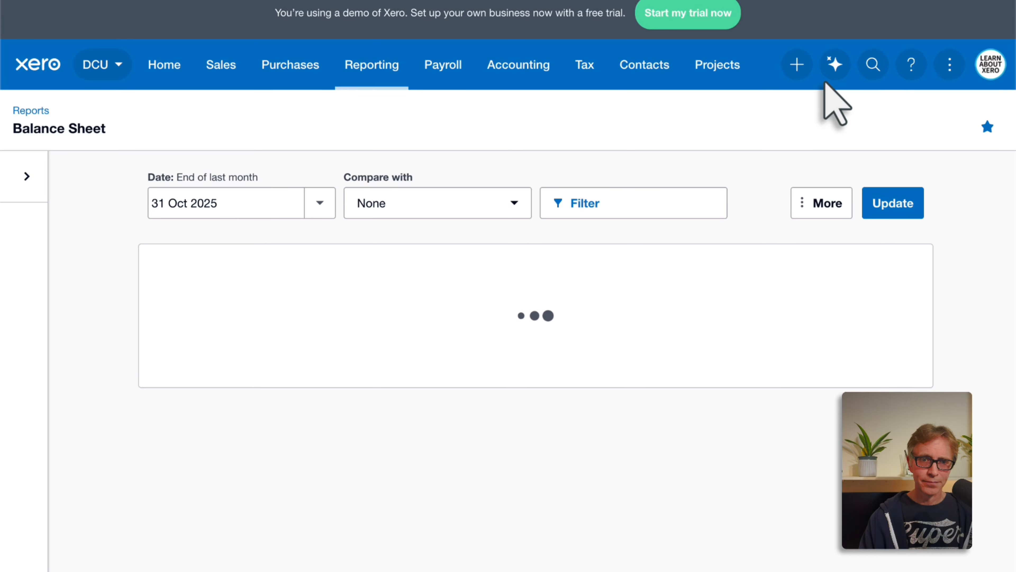
pyautogui.scroll(-10, 713, 160)
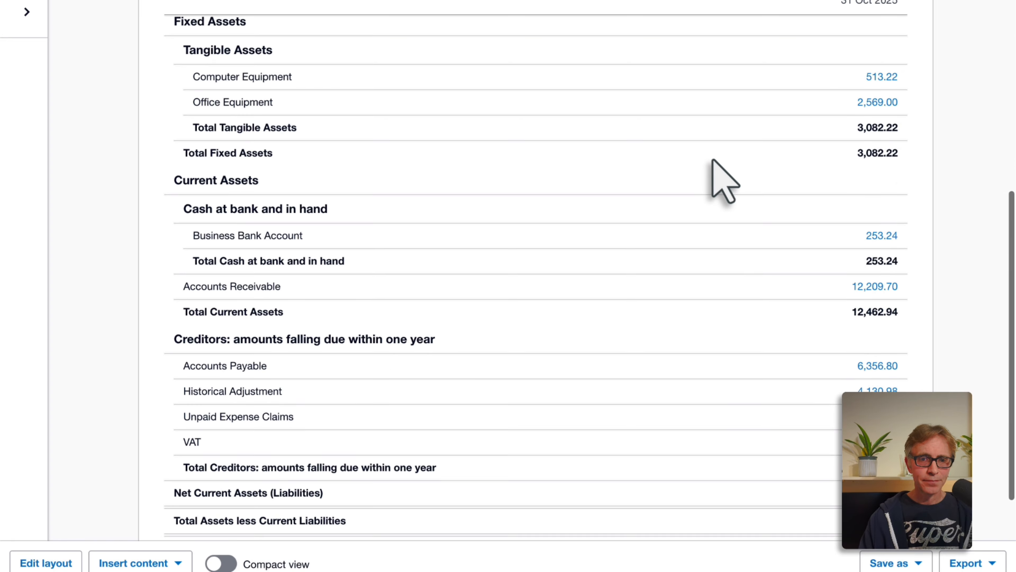
pyautogui.scroll(-2, 713, 160)
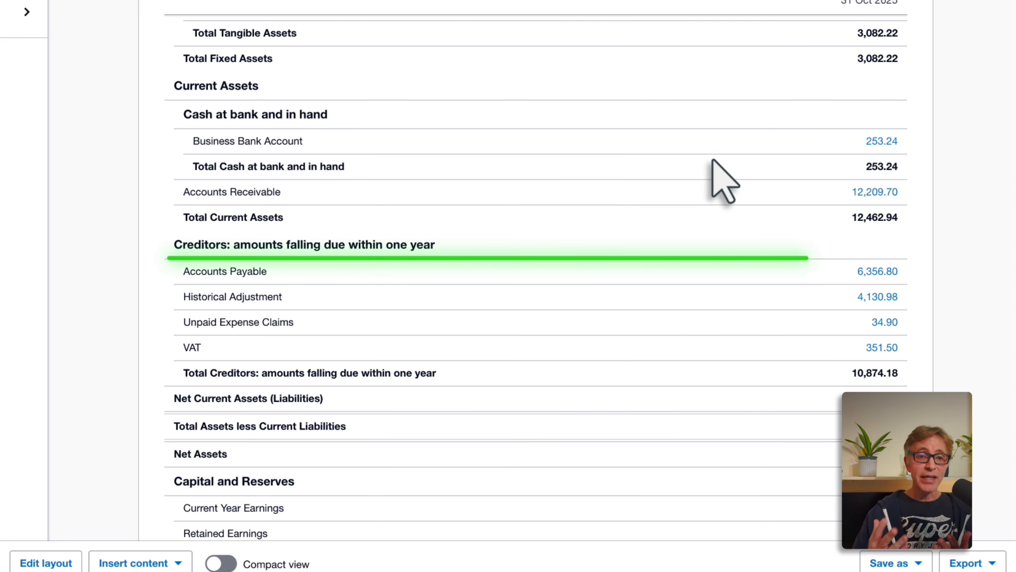